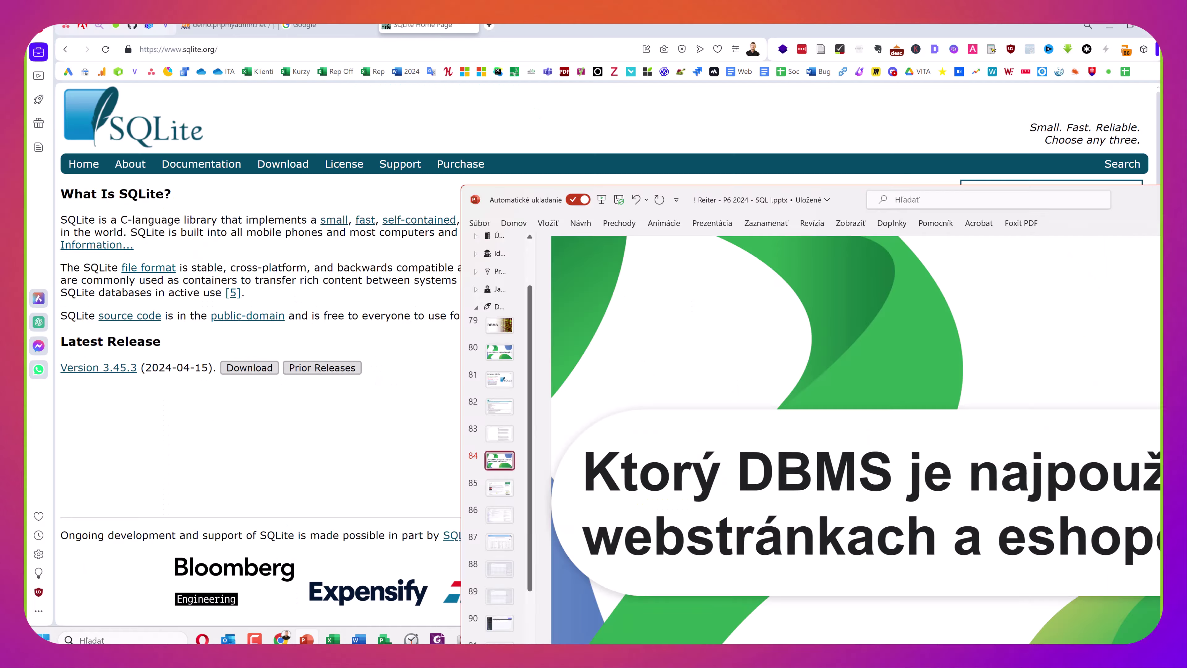
Open the websupport.sk site in a new browser tab and enter its WebAdmin dashboard.
left_click(489, 26)
type("web")
key("Return")
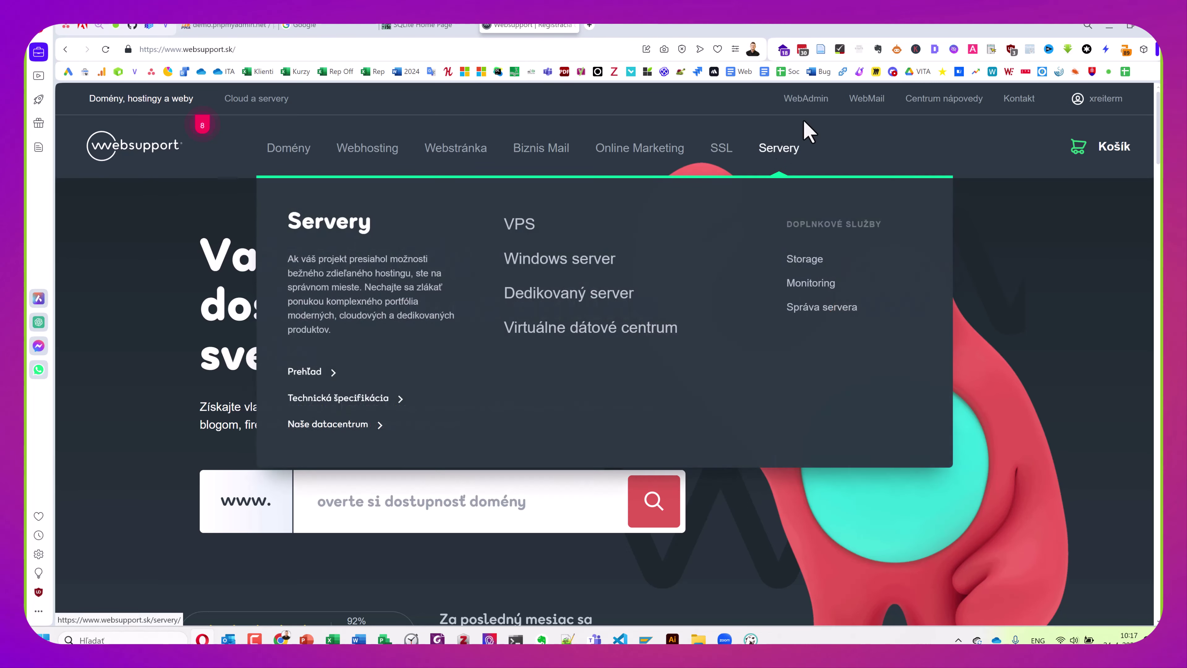
left_click(813, 100)
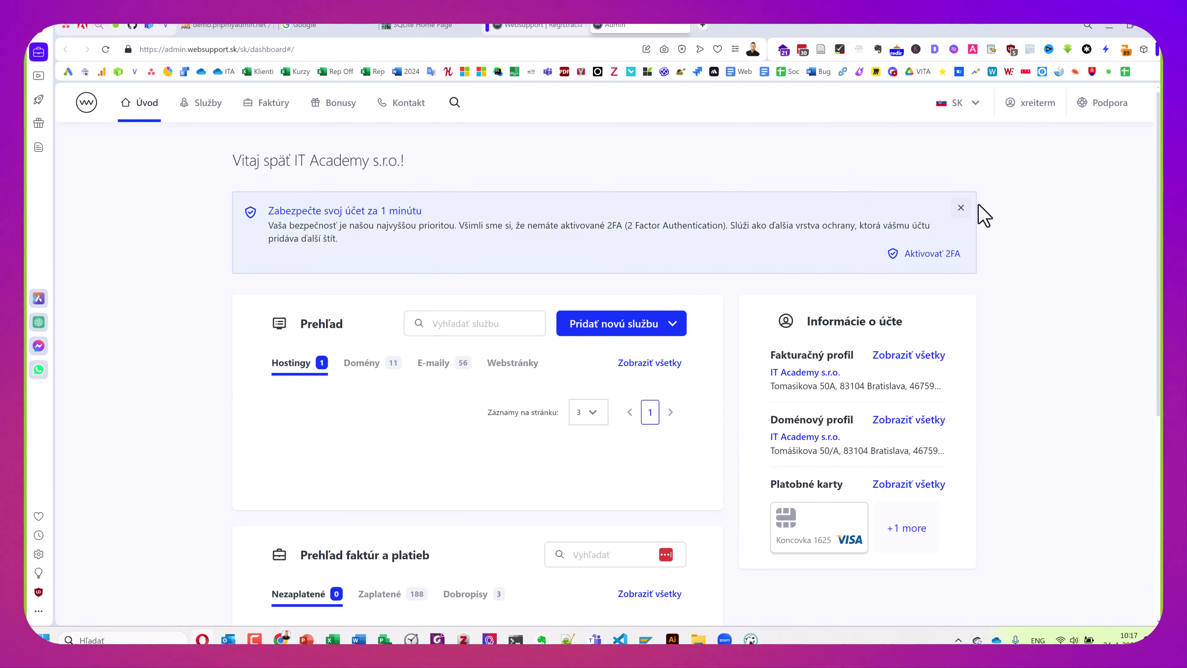
Dismiss the 2FA notice, then expand the hosting's domain list and open the overview of testovacia.sk in full screen.
left_click(960, 208)
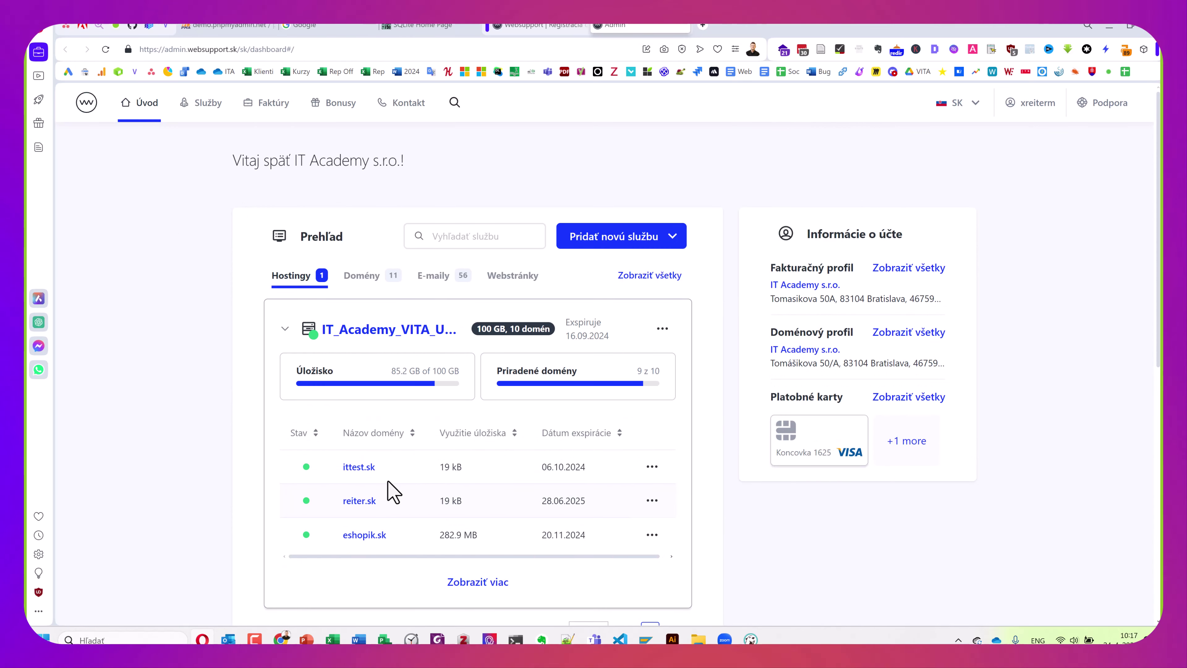
left_click(460, 586)
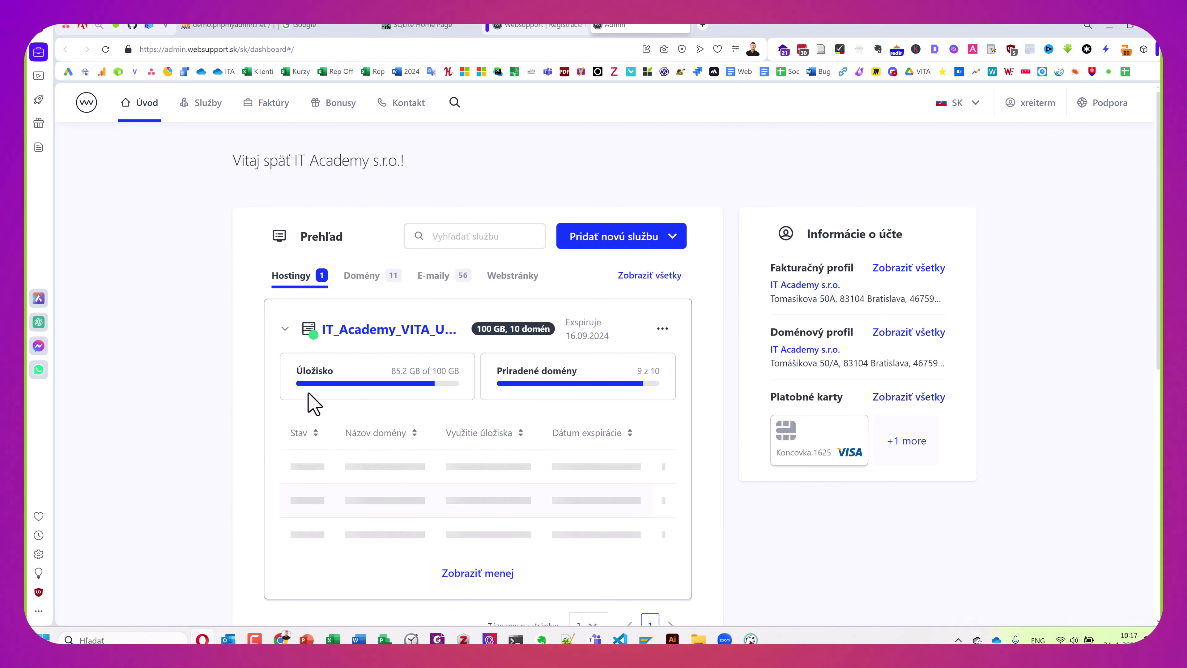
scroll(344, 297, "down", 5)
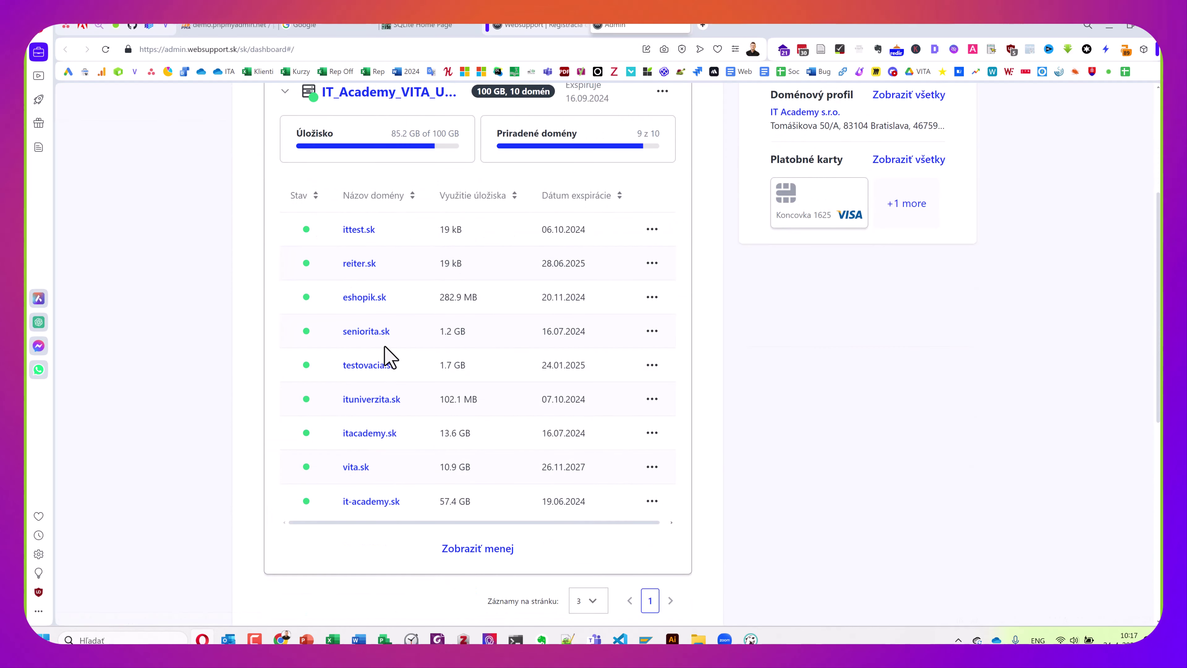
scroll(384, 346, "down", 1)
left_click(370, 307)
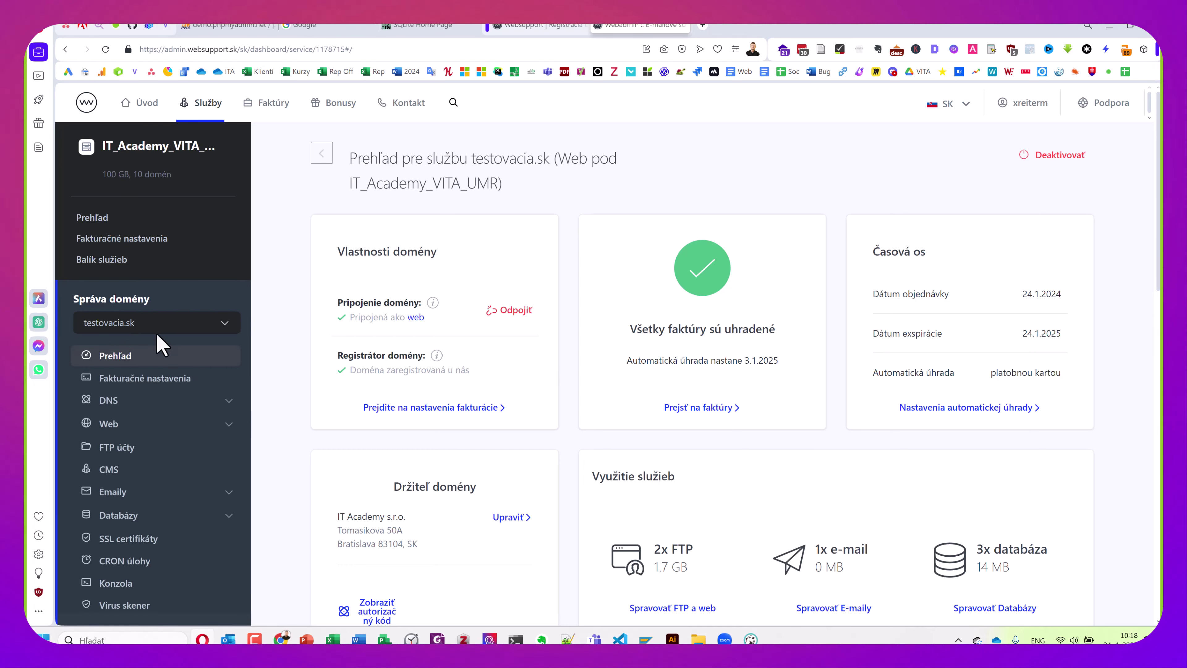
key("F11")
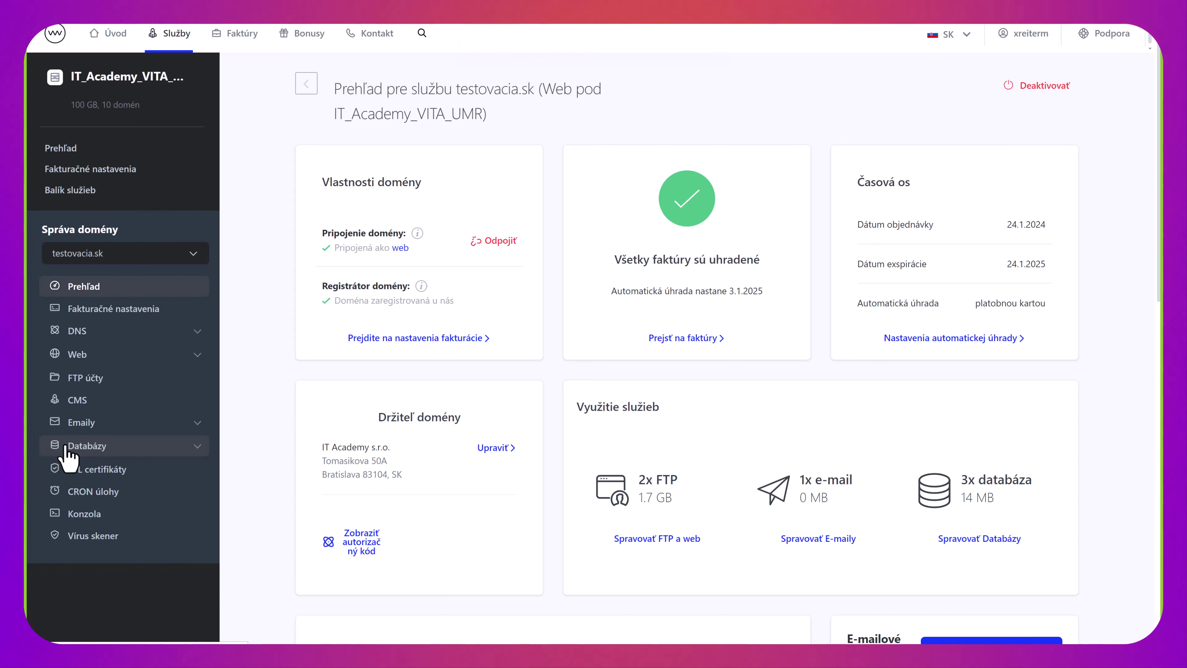
Start creating a new database for testovacia.sk with the database type MySQL 8.0.
left_click(103, 449)
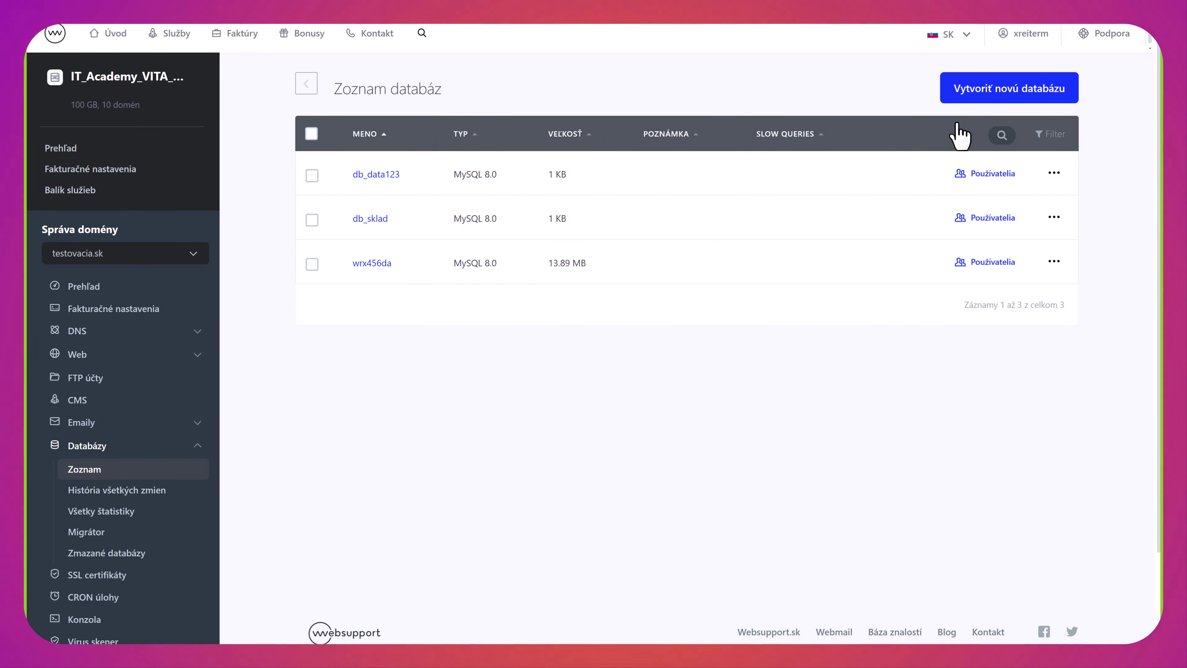
left_click(974, 89)
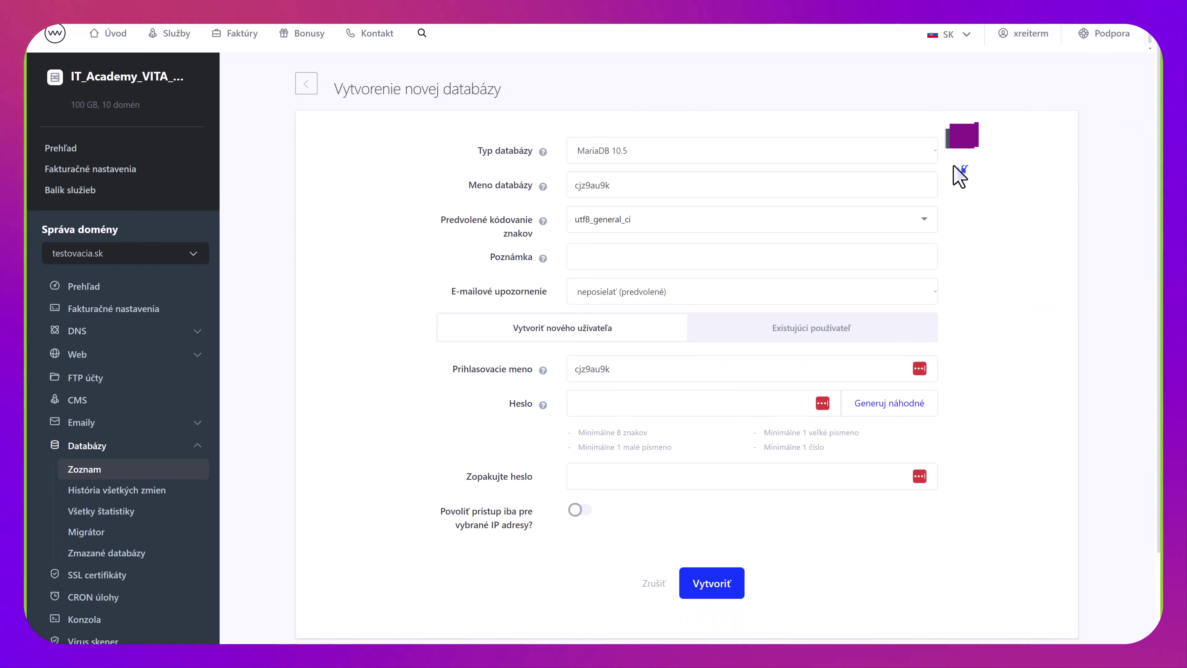
left_click(927, 152)
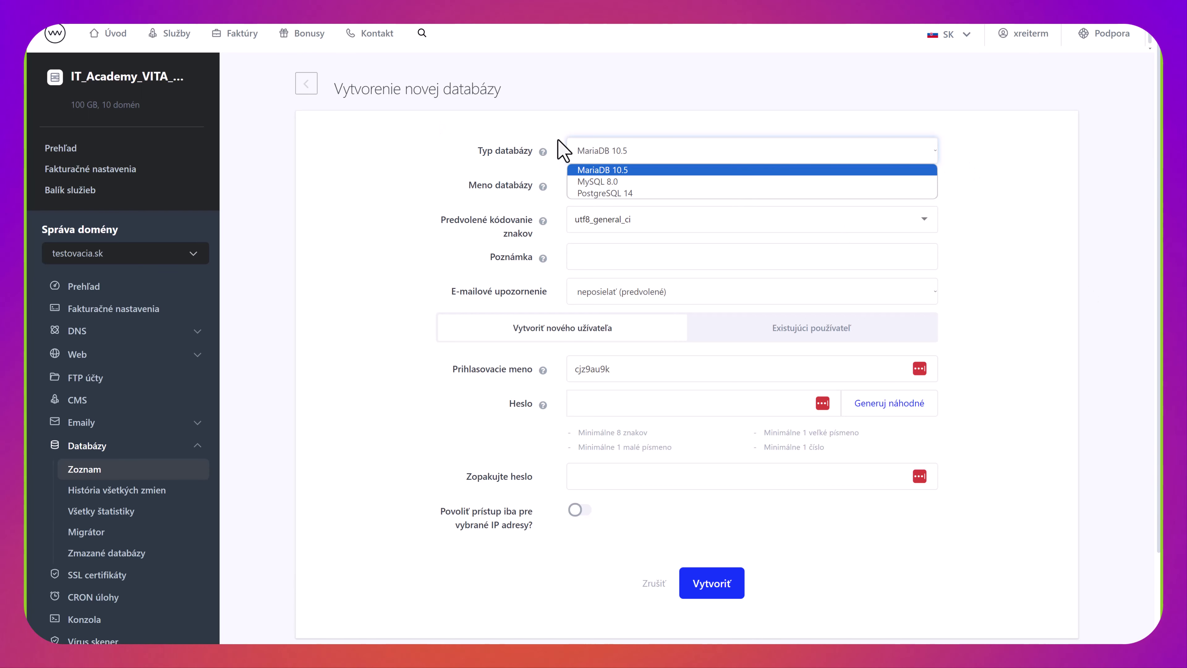
left_click(610, 181)
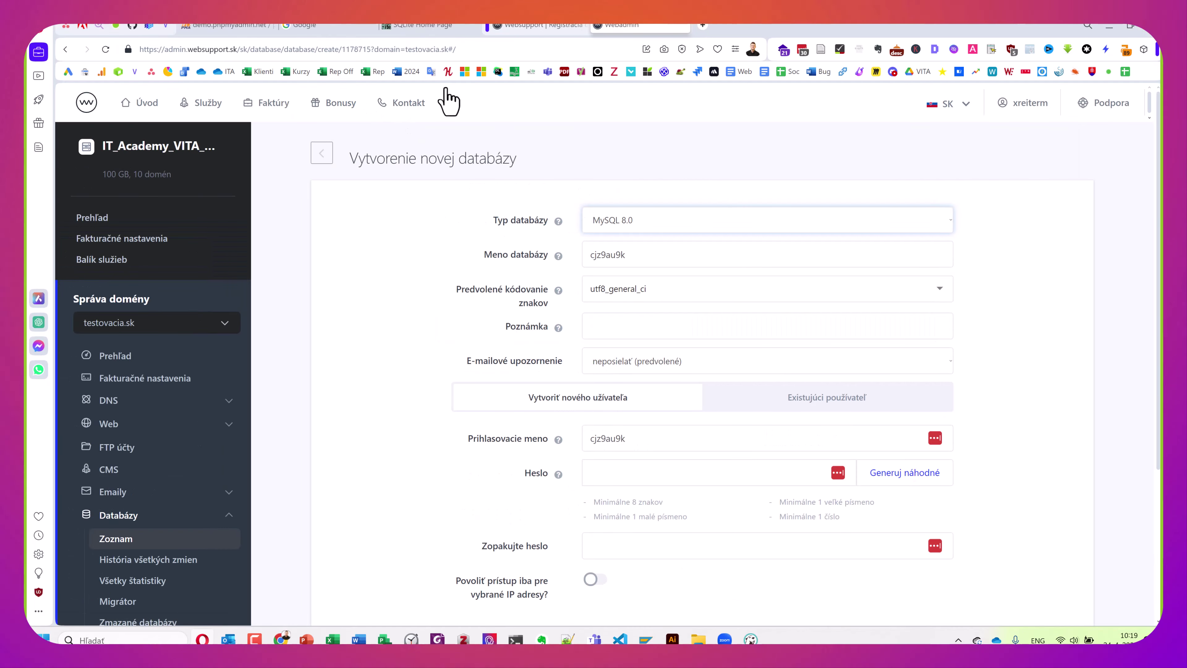
left_click(702, 25)
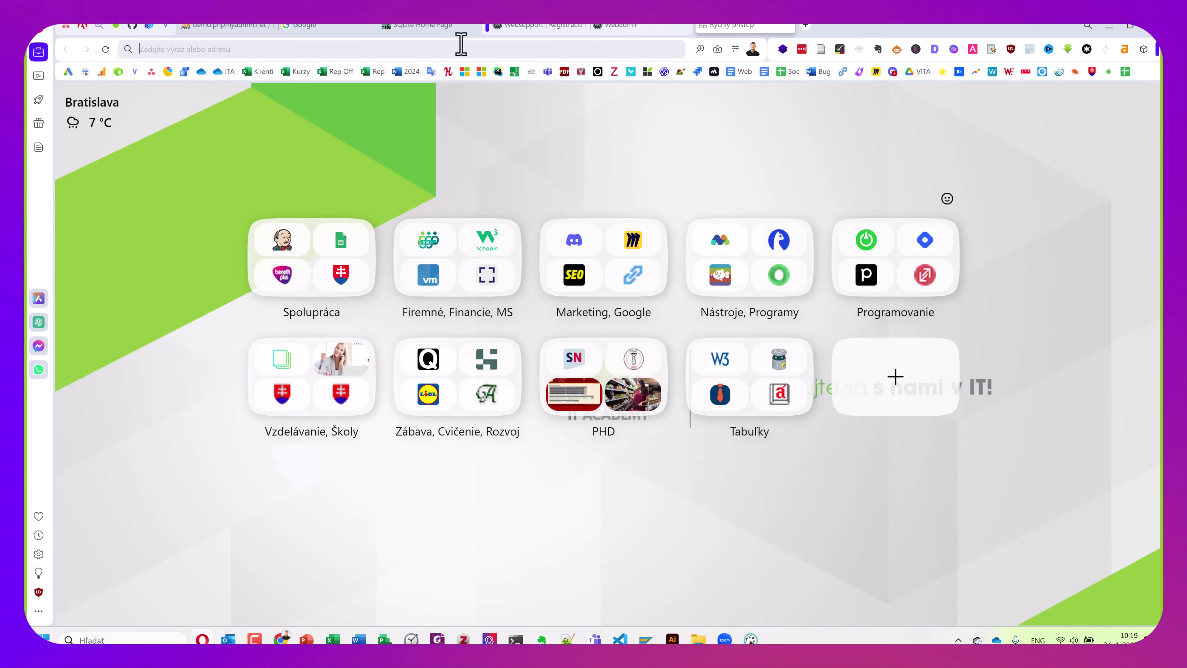
left_click(553, 26)
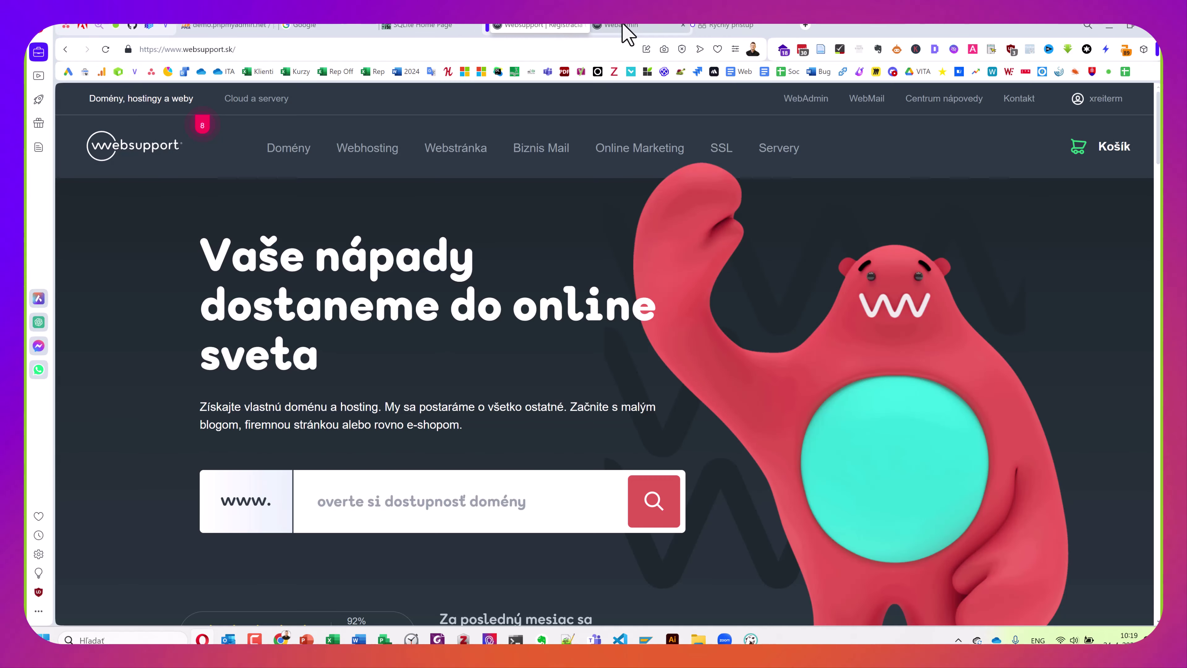
left_click(582, 25)
key("F11")
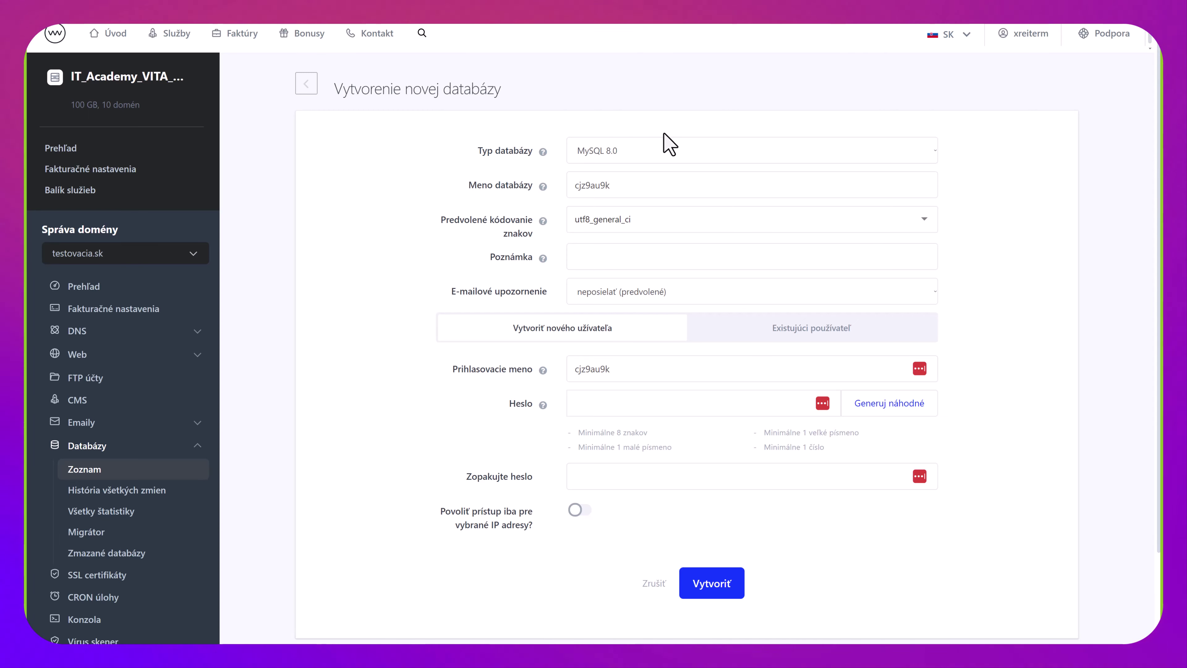
Name the new database DB_Kurz_SQL.
left_click(641, 192)
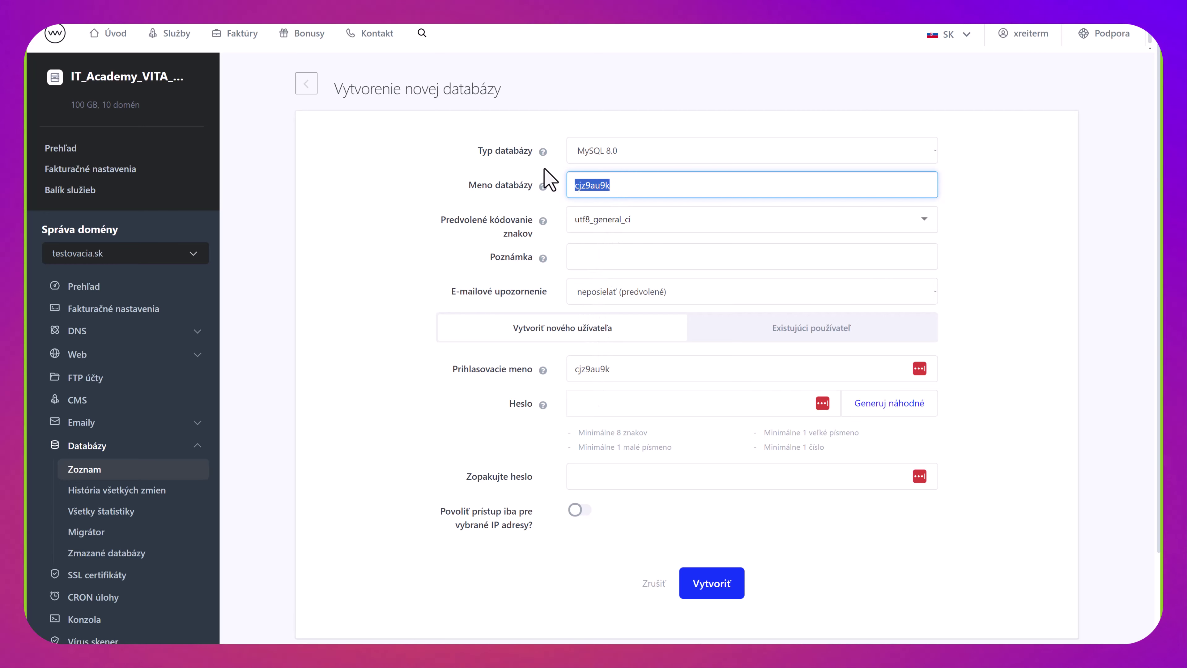
type("DB?")
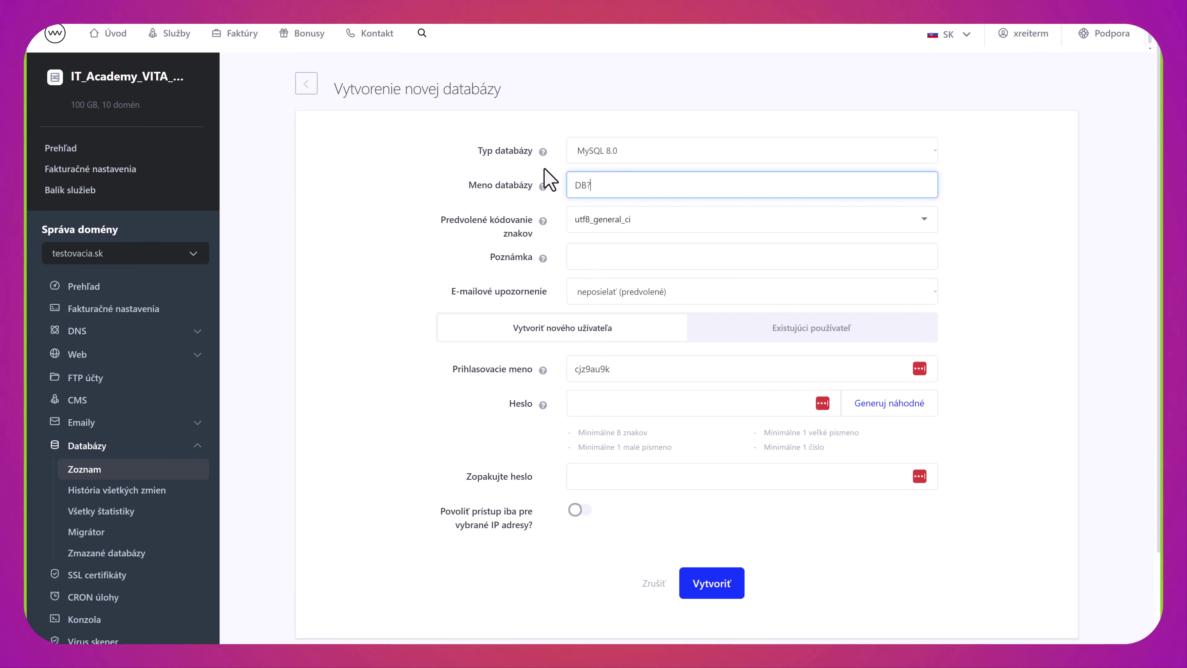
key("BackSpace")
type("_Kr")
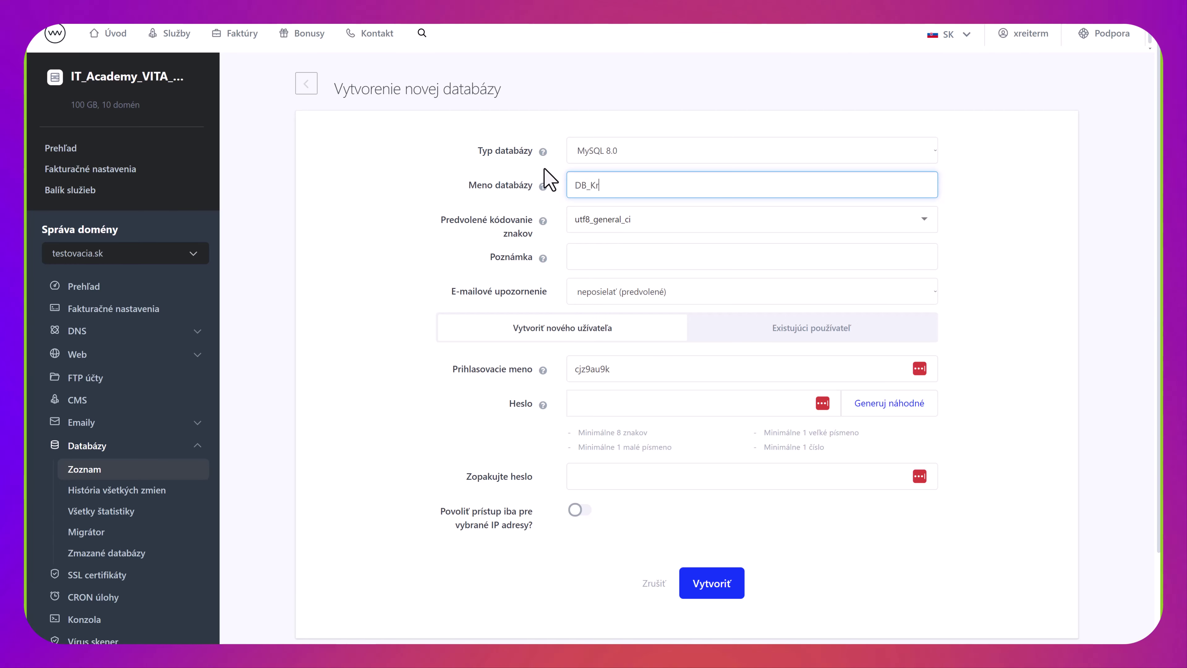
type("rz")
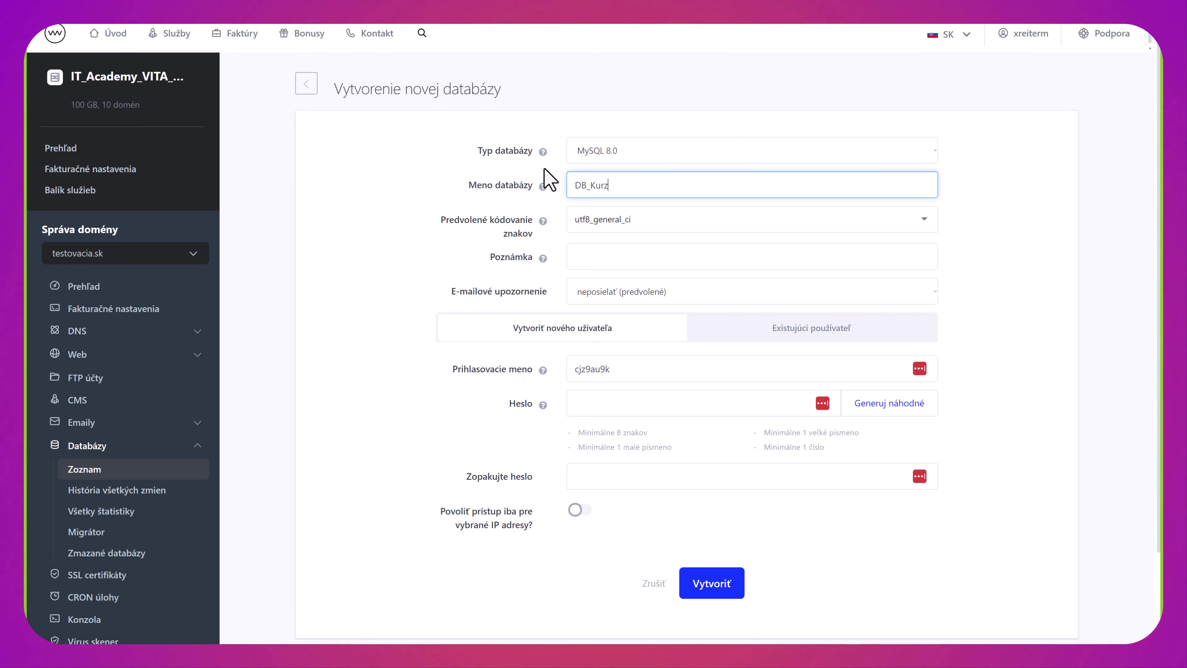
type("_SQL")
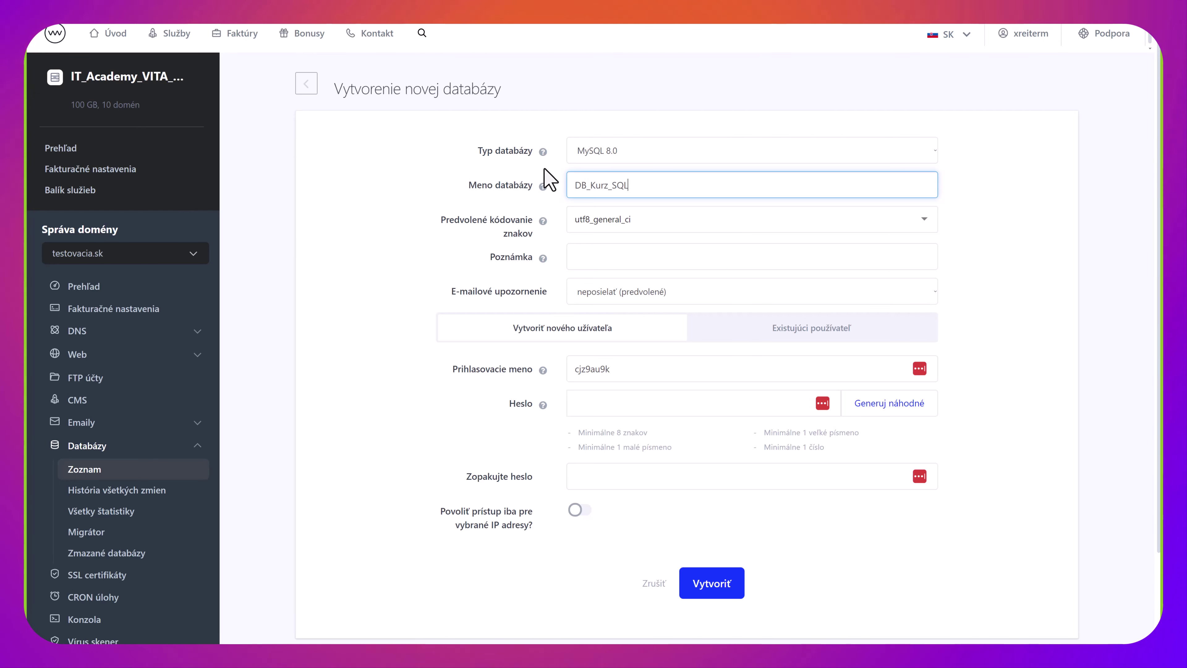
Copy the database name DB_Kurz_SQL and use it as the login name of the new database user.
key("ctrl+a")
key("ctrl+c")
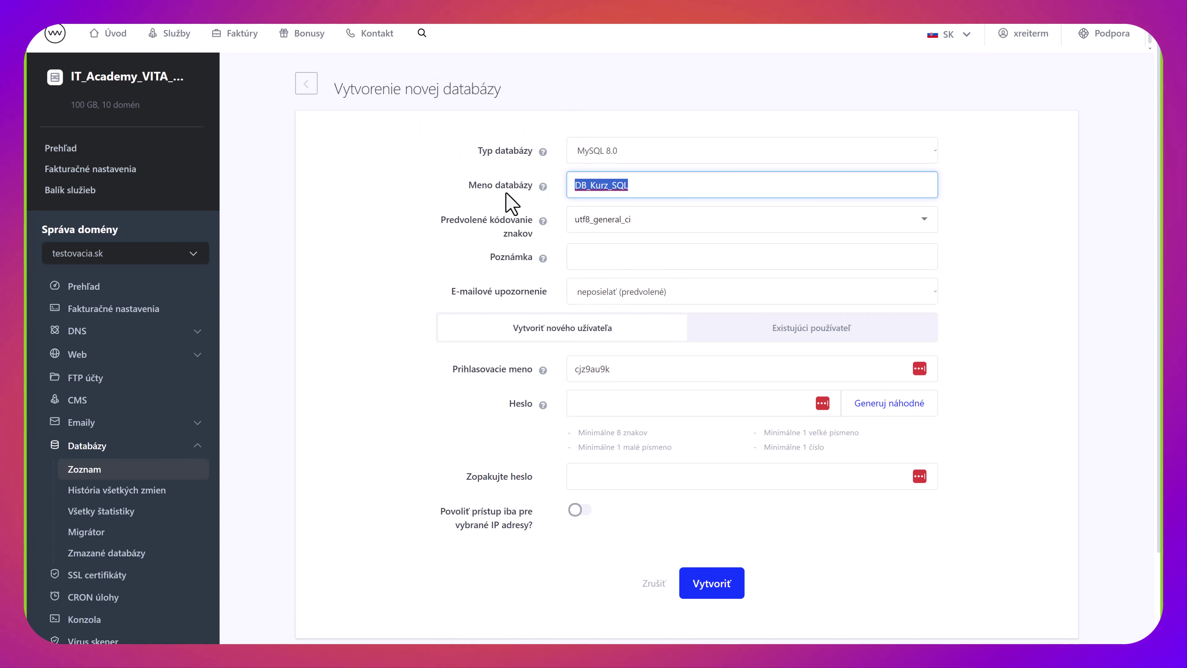
left_click(592, 358)
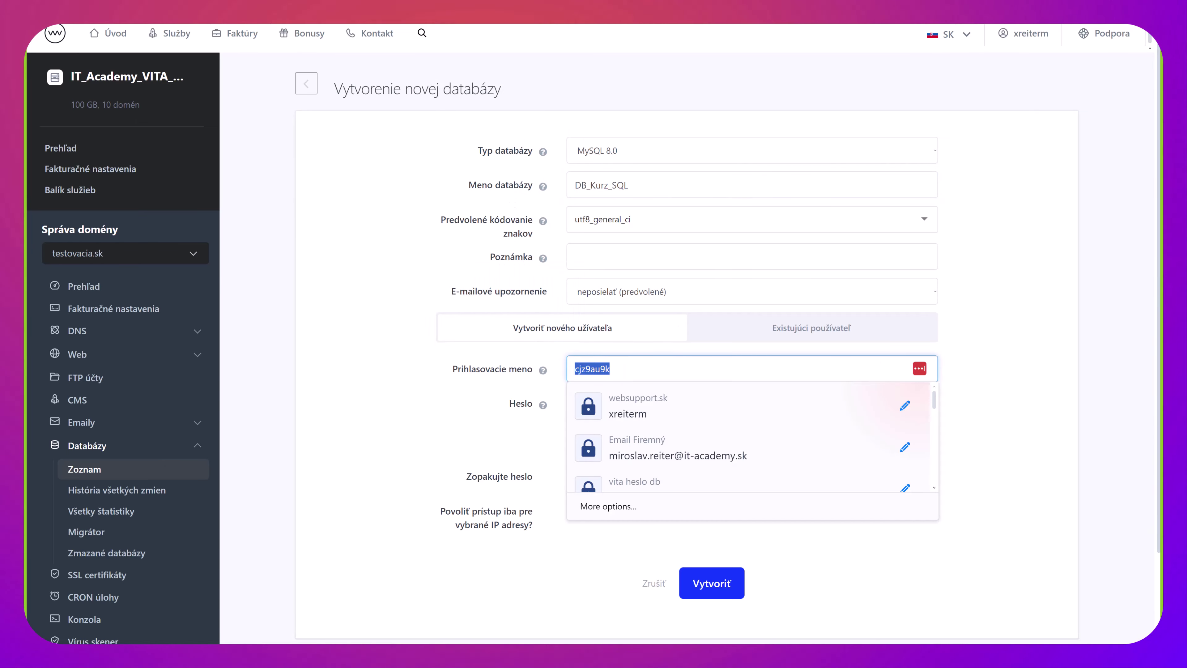
key("ctrl+v")
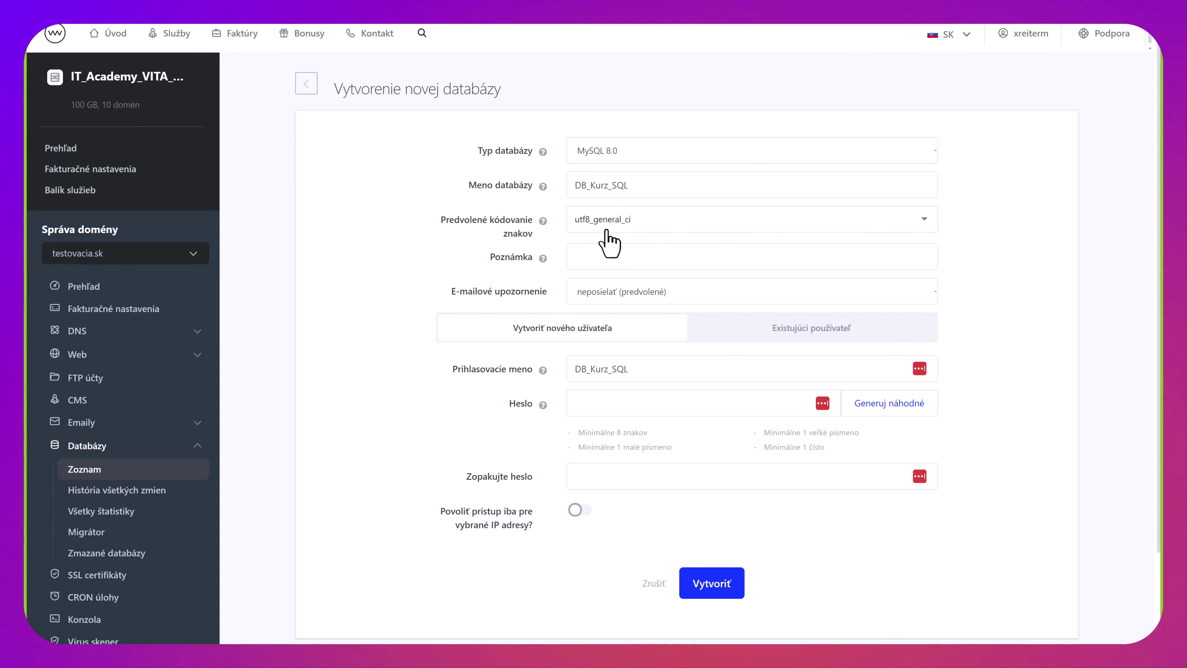
Set the database's default character encoding to utf32_slovak_ci and leave the note empty.
left_click(588, 224)
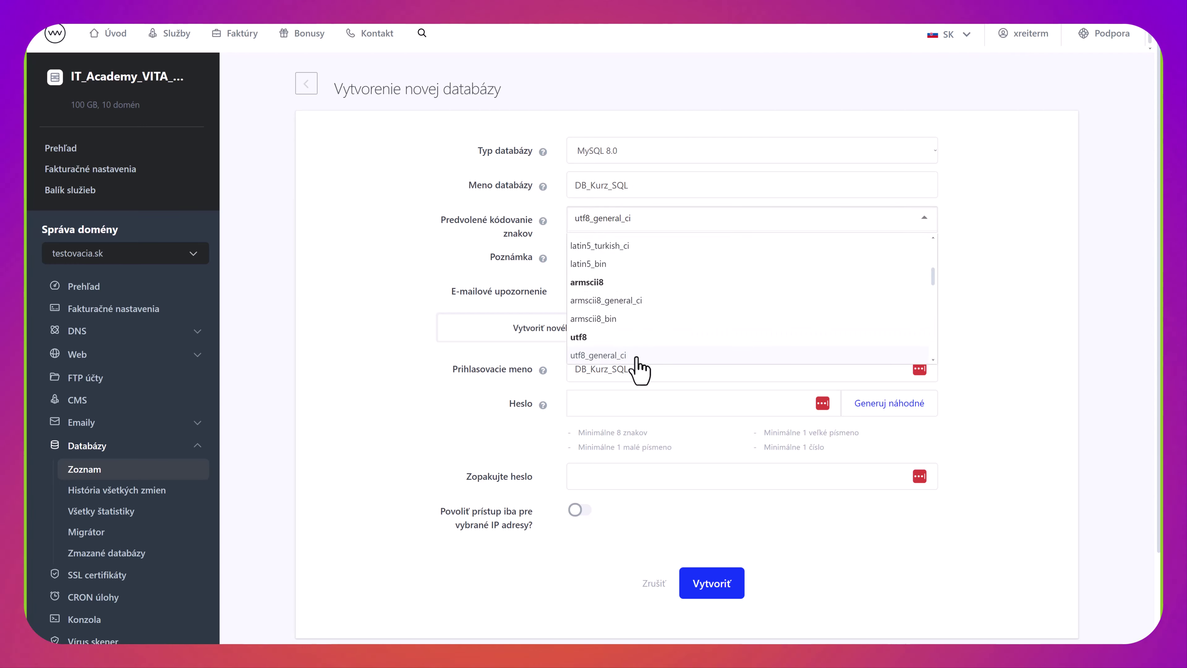
scroll(659, 358, "down", 3)
scroll(676, 285, "down", 3)
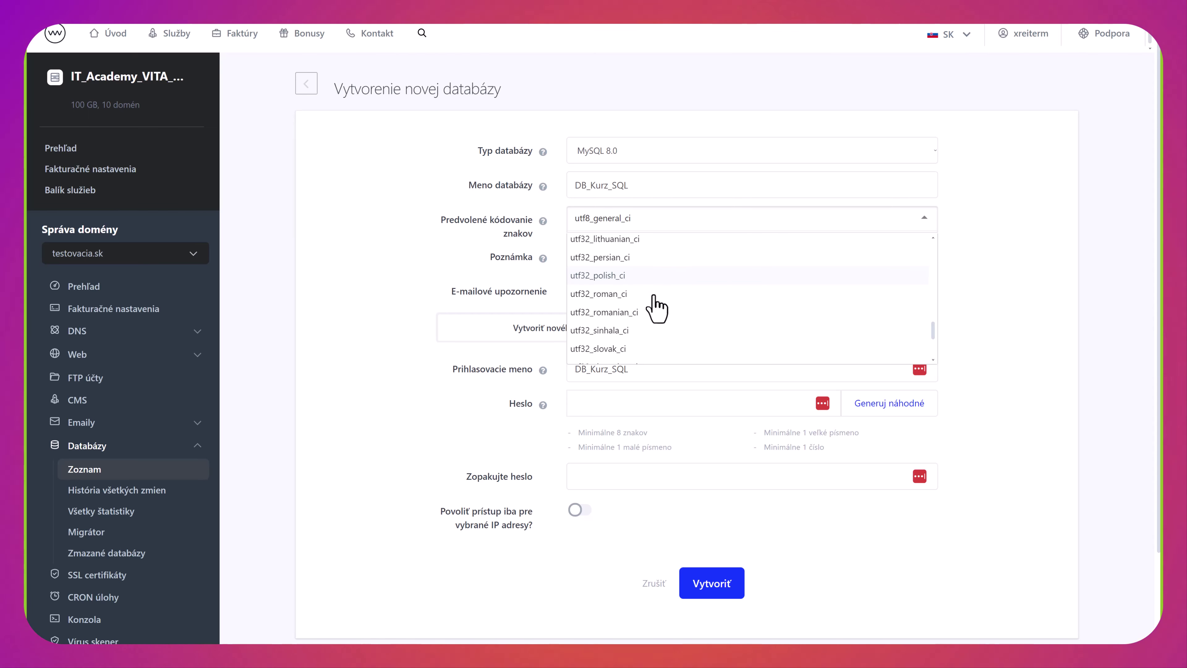
left_click(622, 350)
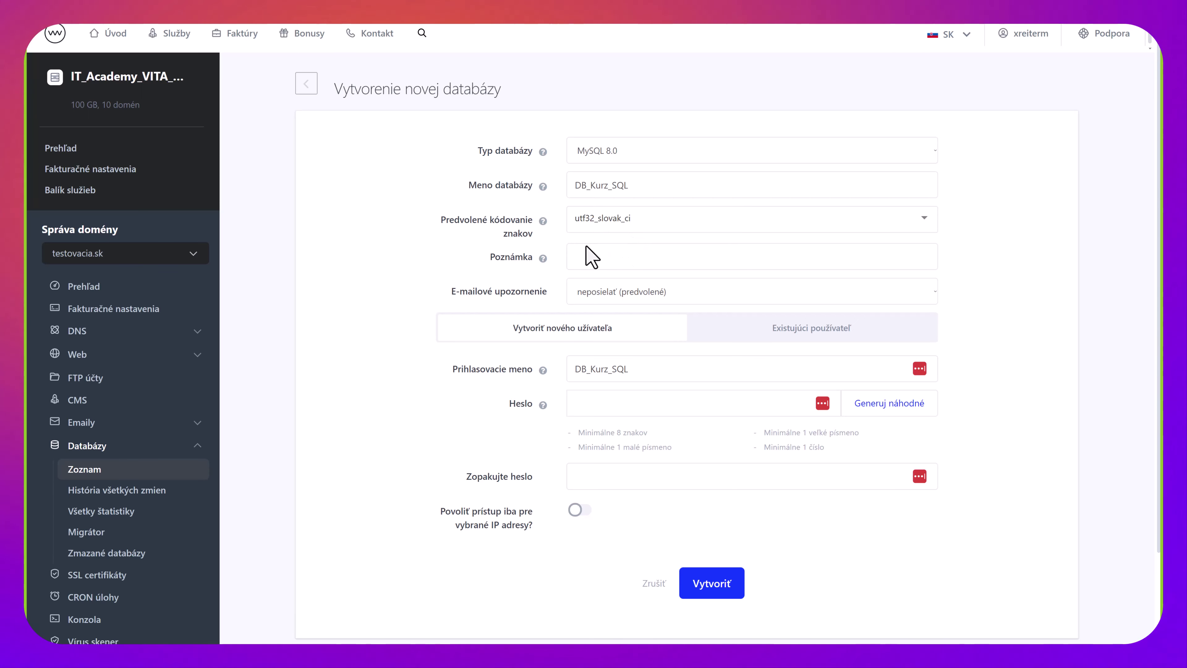
left_click(589, 259)
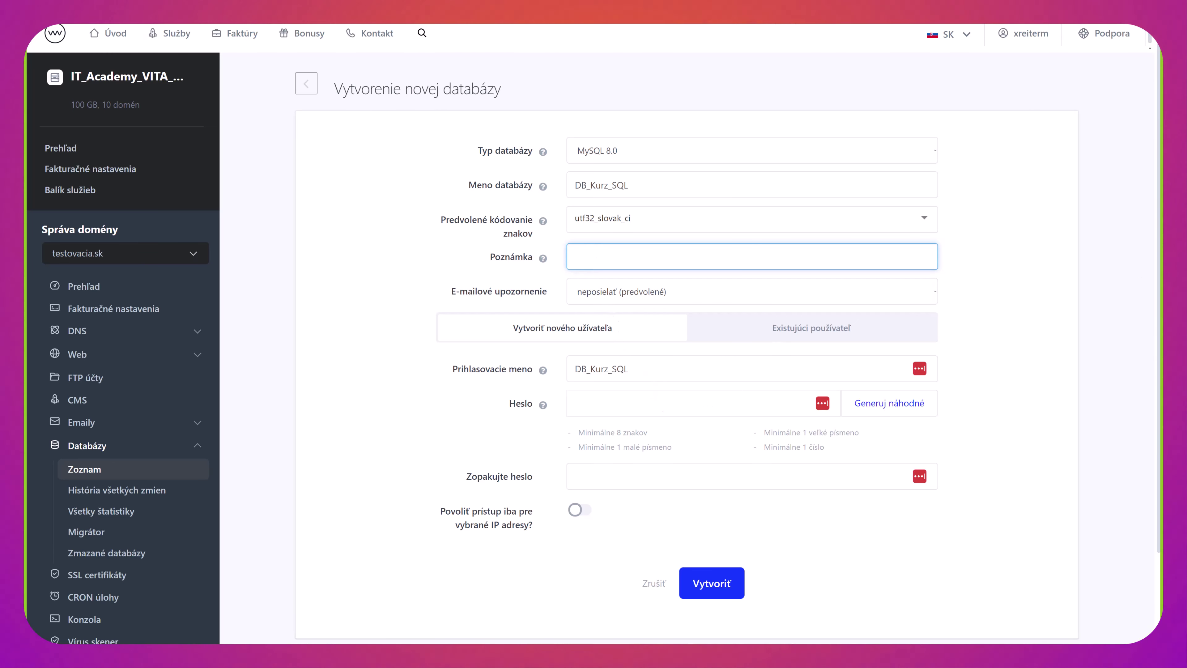
Generate a random password for the database user's password field and create the database.
left_click(900, 405)
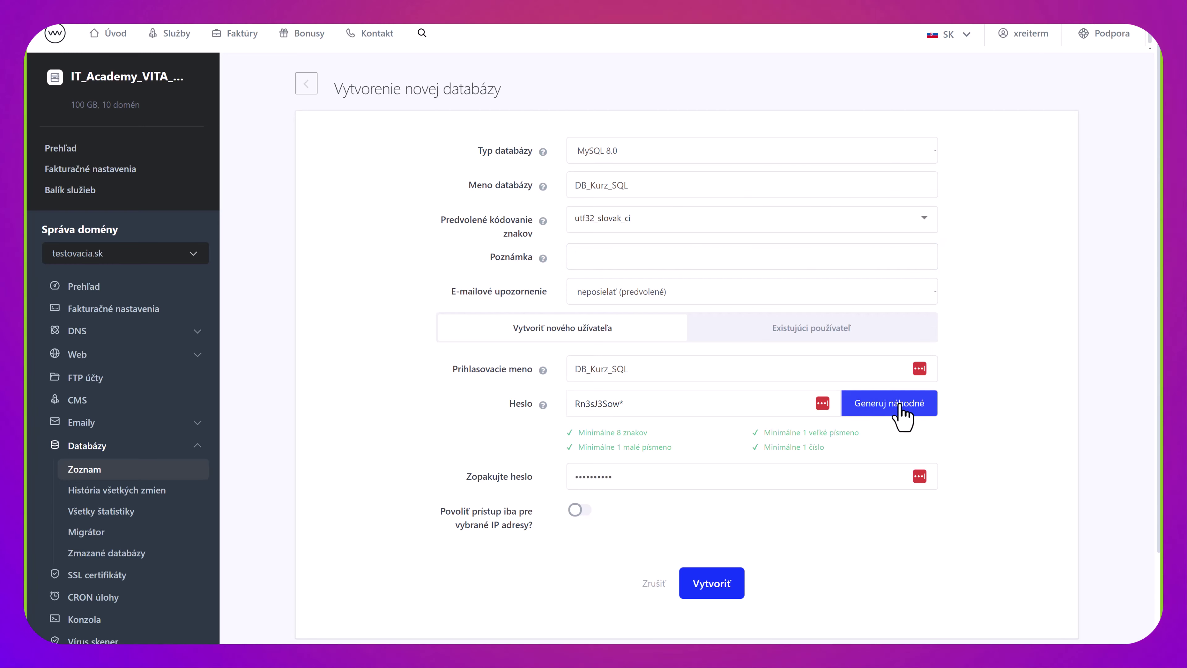
left_click(901, 405)
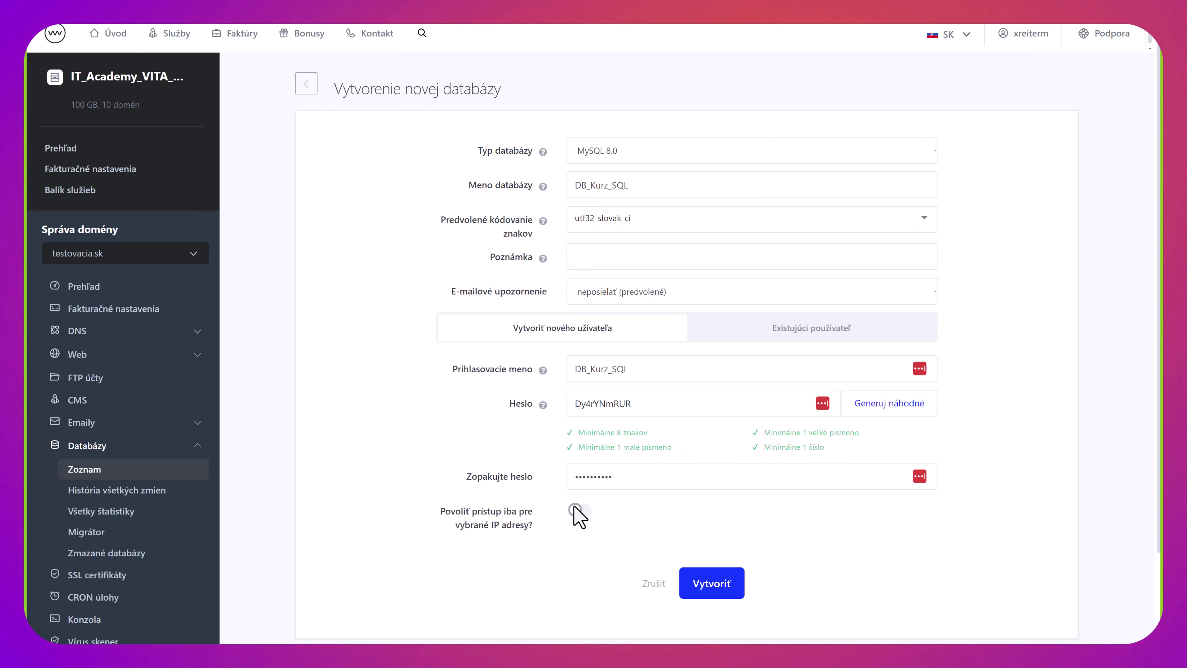
double_click(660, 409)
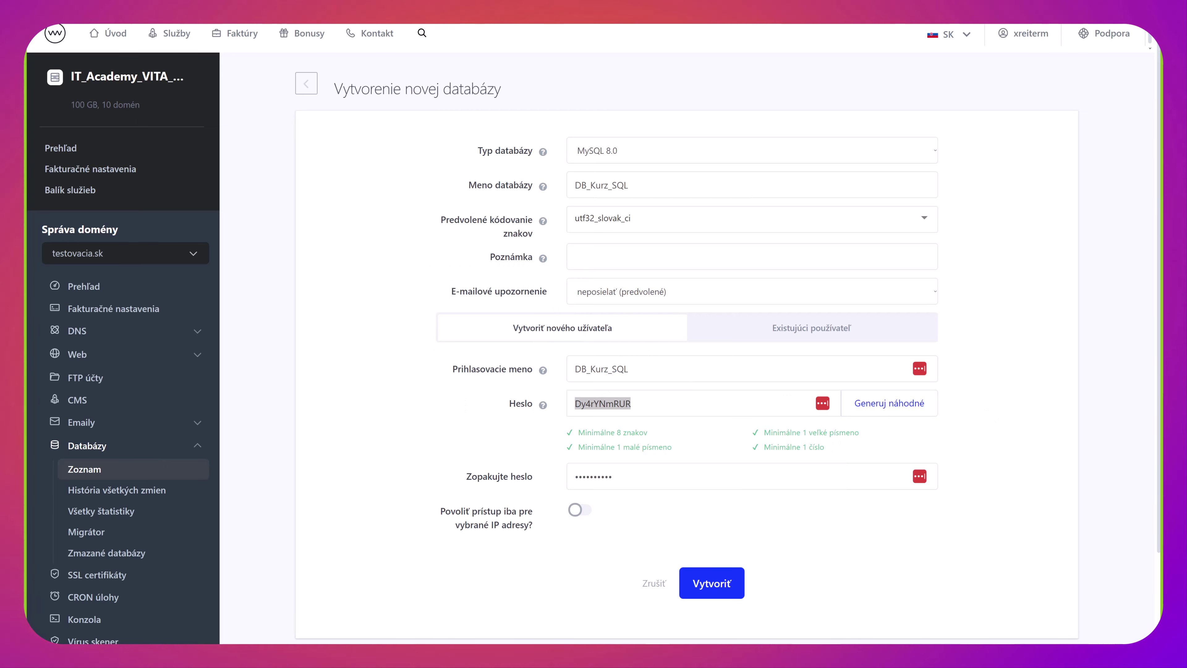
left_click(727, 583)
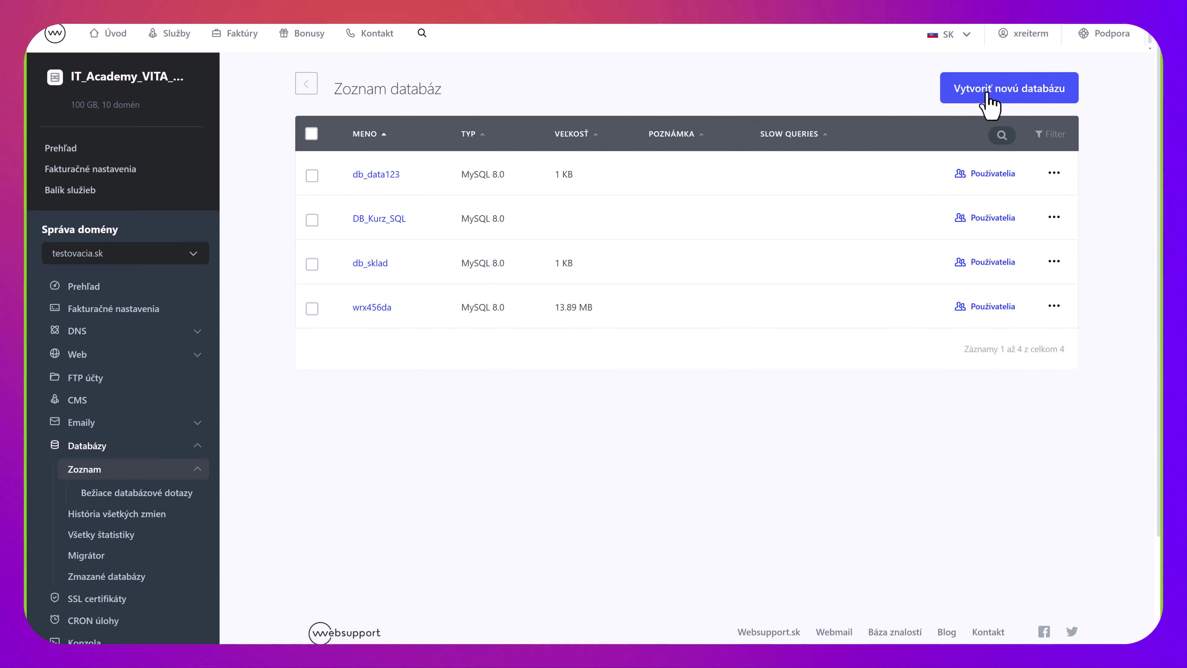
Examine the database types offered when creating another database, then cancel the form and return to the database list.
left_click(989, 93)
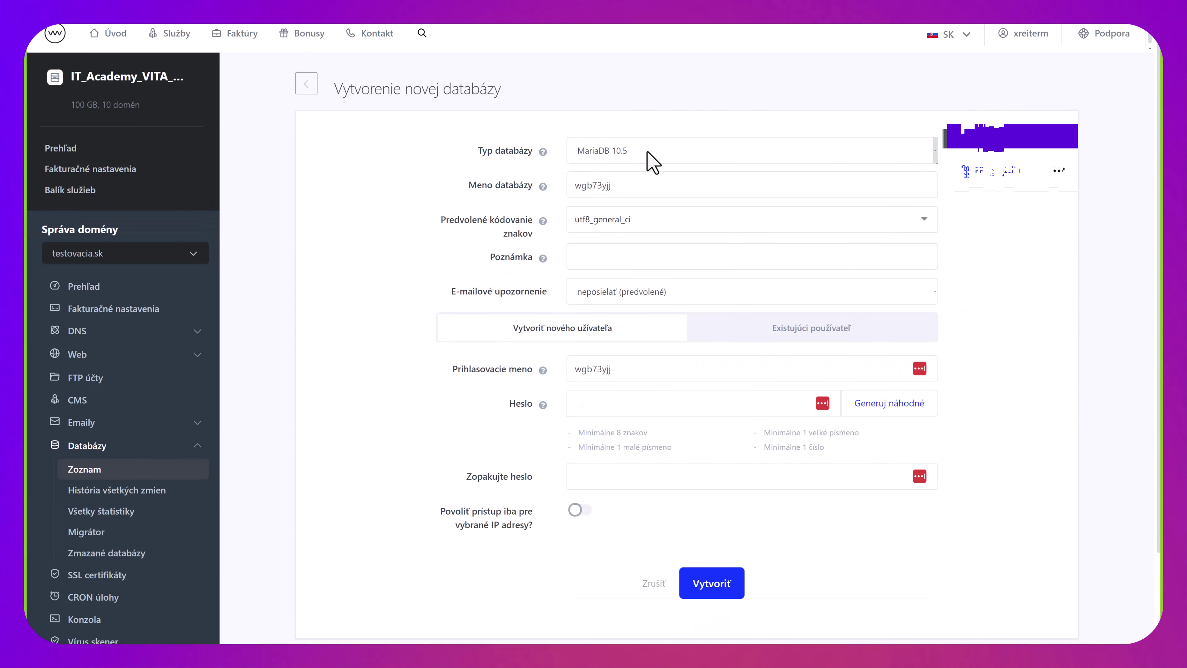
left_click(648, 152)
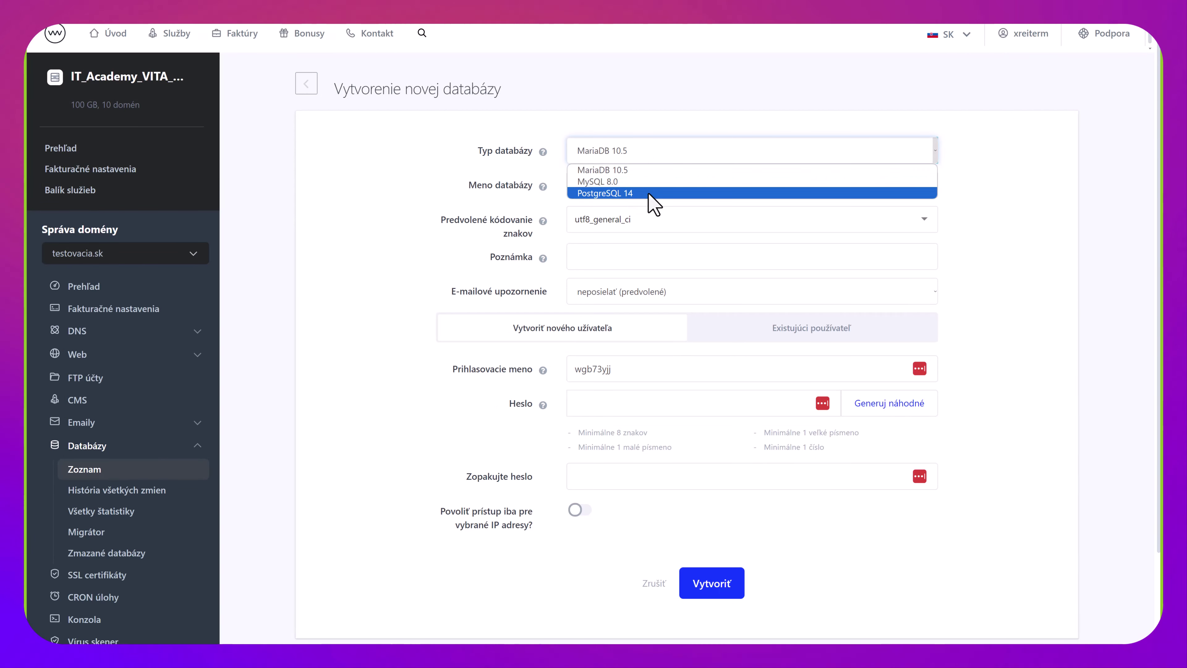
left_click(1030, 218)
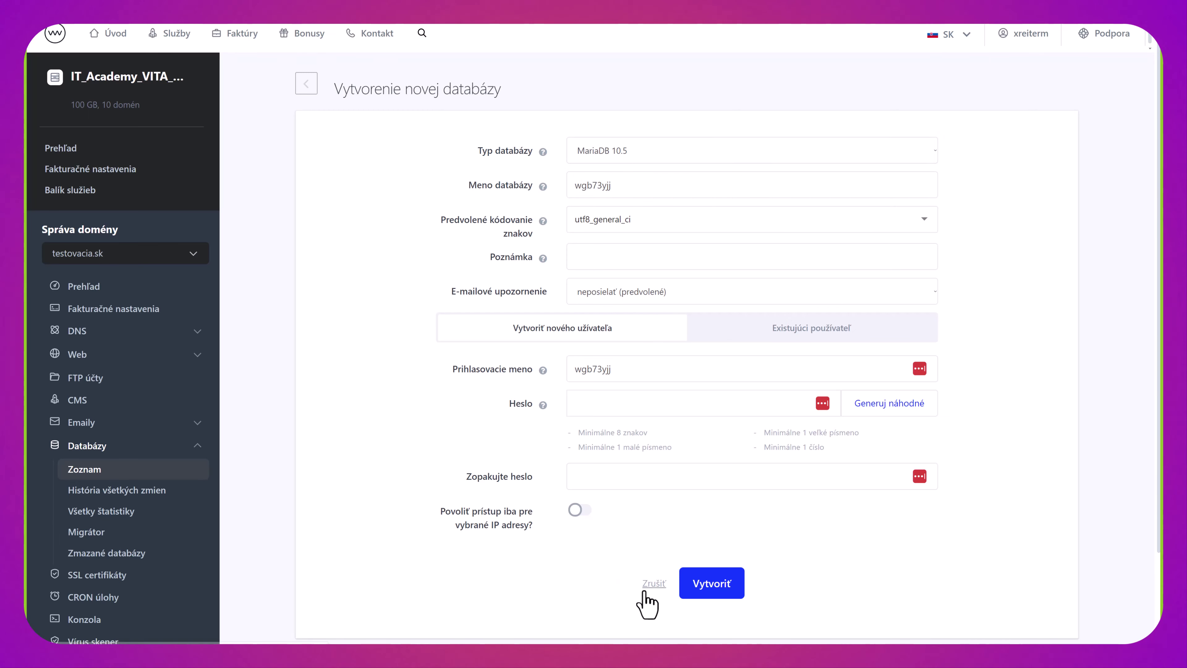
left_click(636, 568)
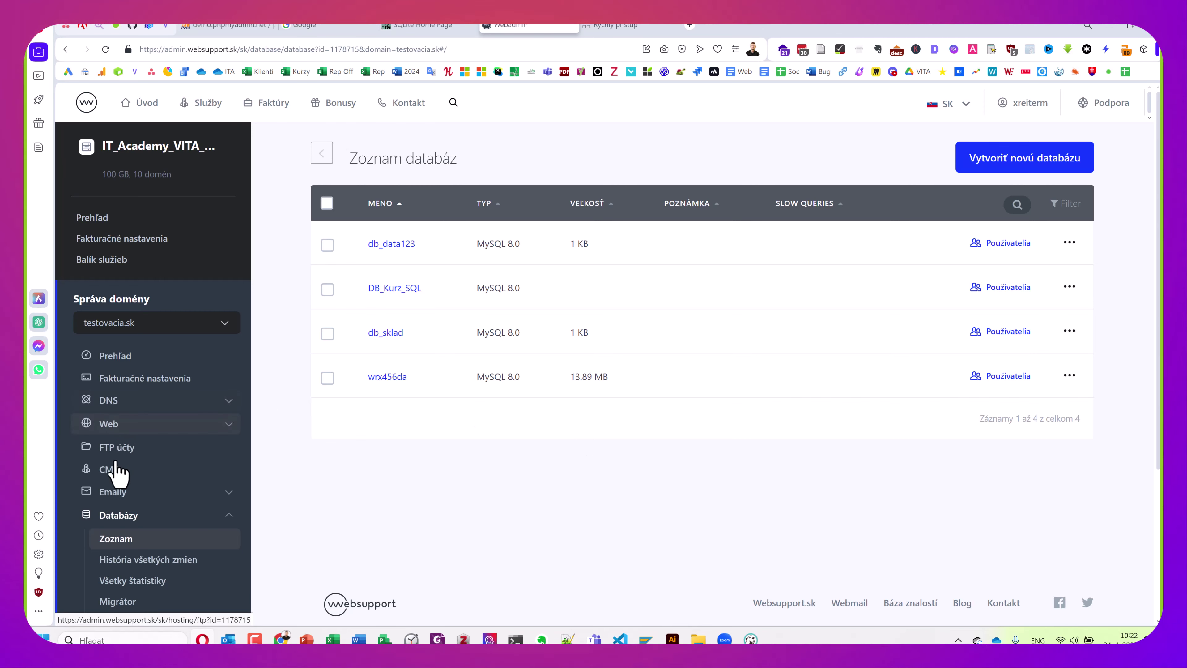
Open the overview of content management systems that can be installed on testovacia.sk.
left_click(102, 472)
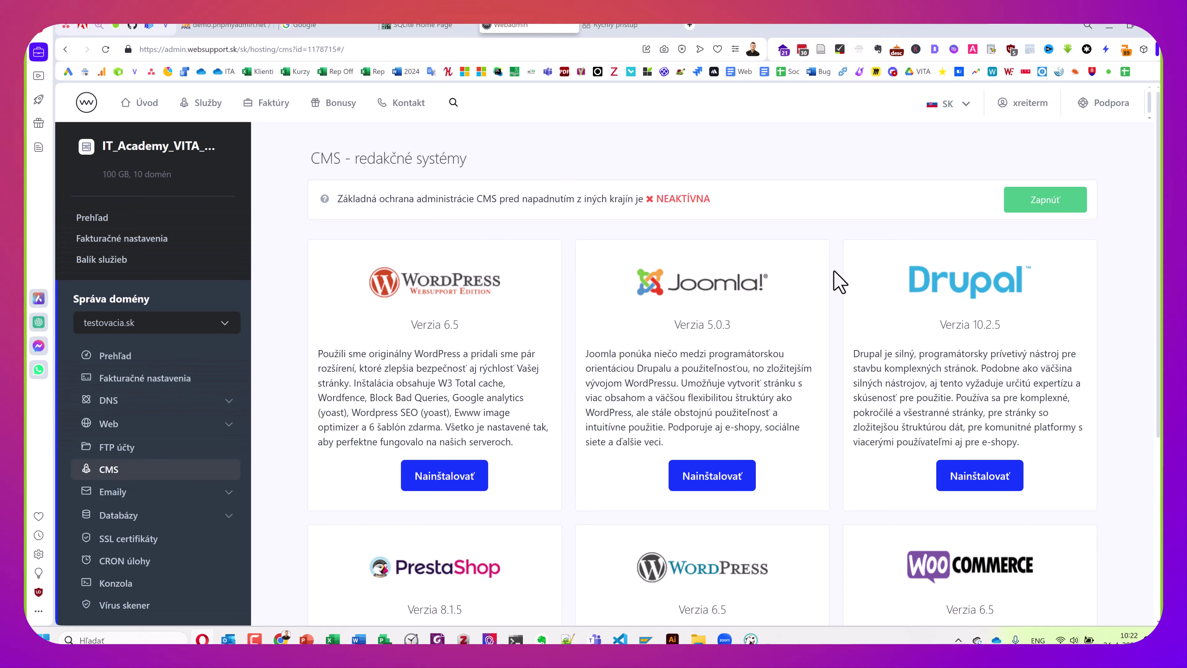
Examine the rest of the installable content management systems, including PrestaShop, plain WordPress and WooCommerce.
scroll(991, 326, "down", 3)
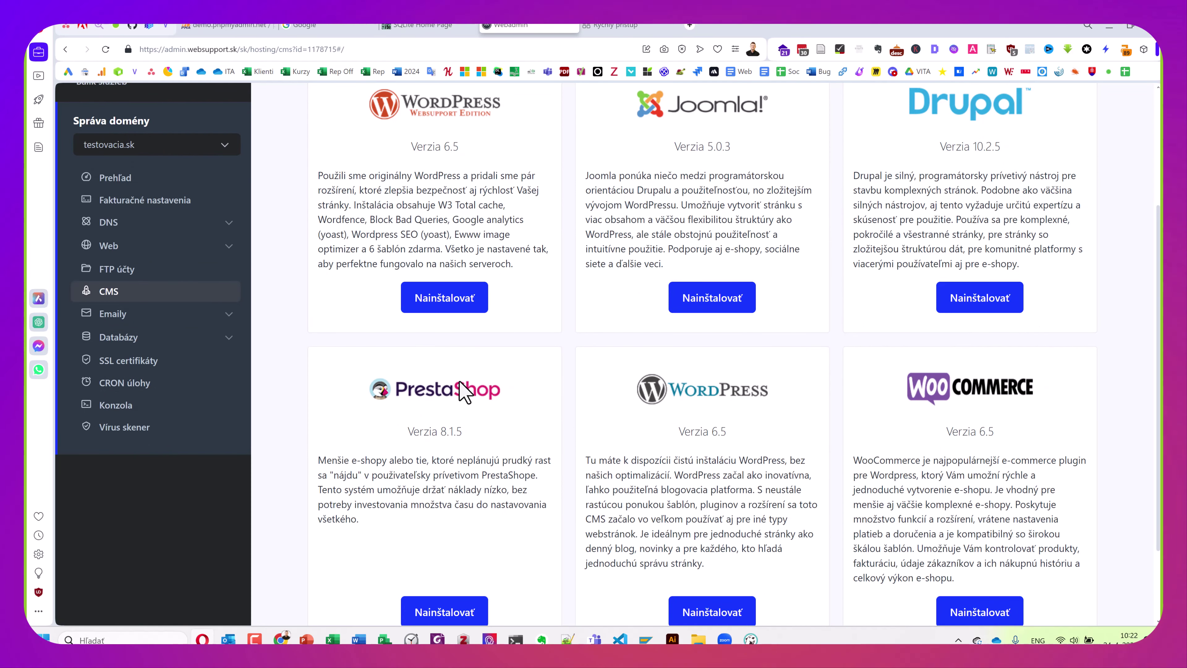
scroll(460, 391, "down", 2)
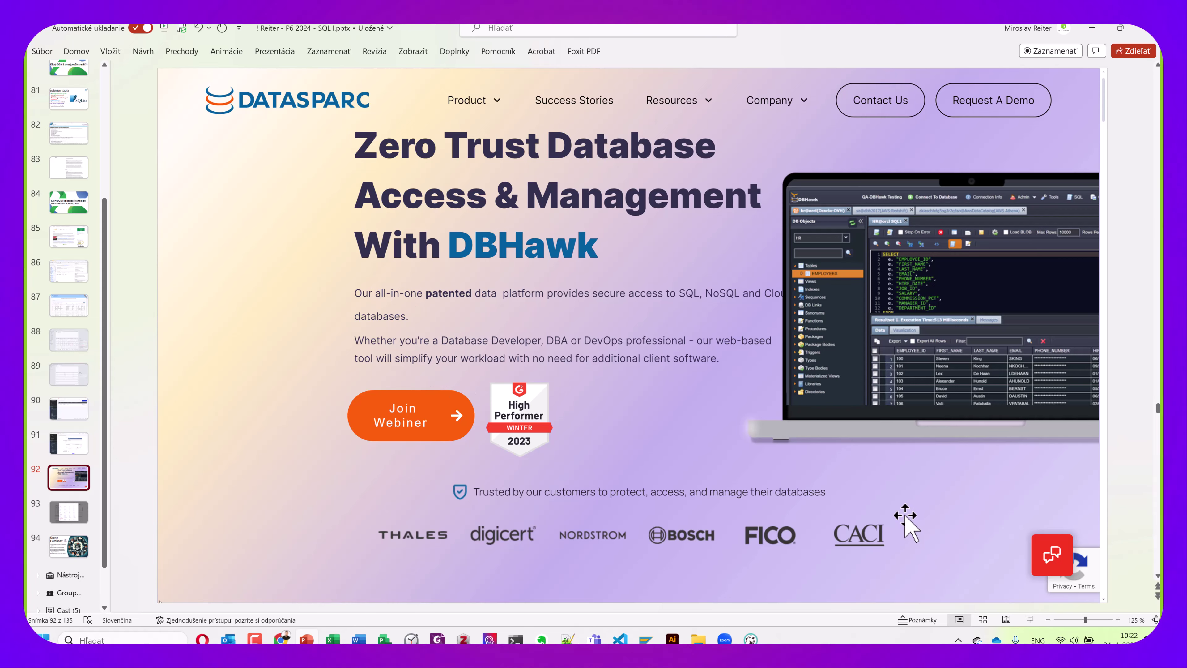
In the PowerPoint presentation, select the datasparc.com web address in the DBHawk slide's notes and hide the notes again.
left_click(914, 619)
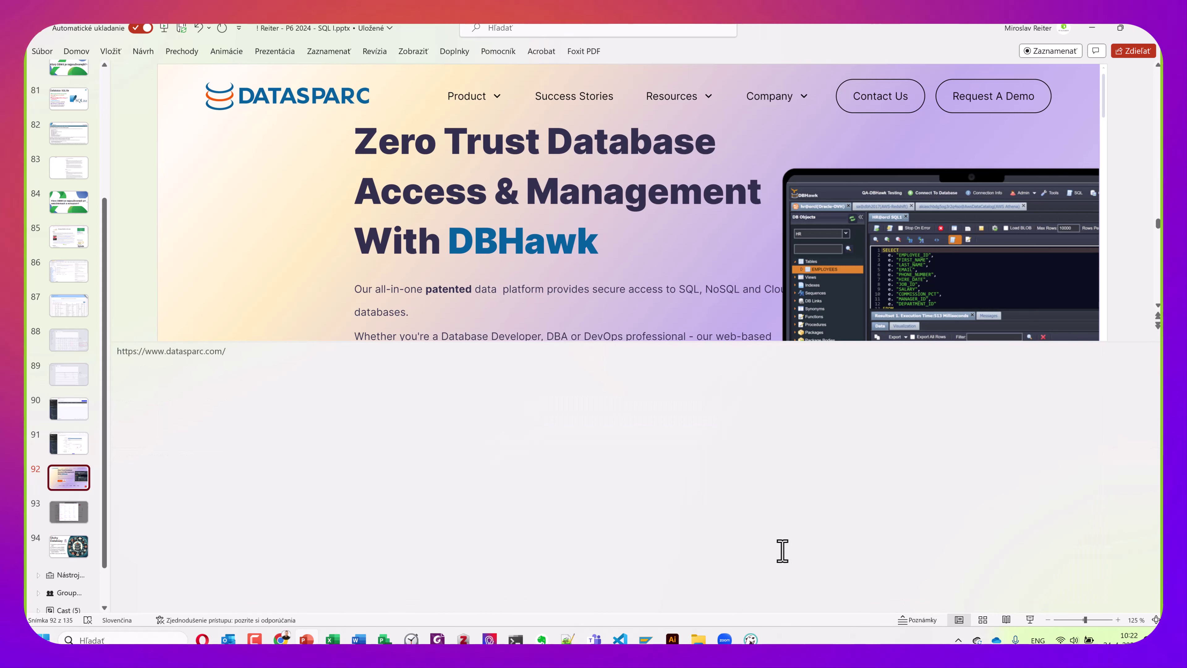
triple_click(265, 369)
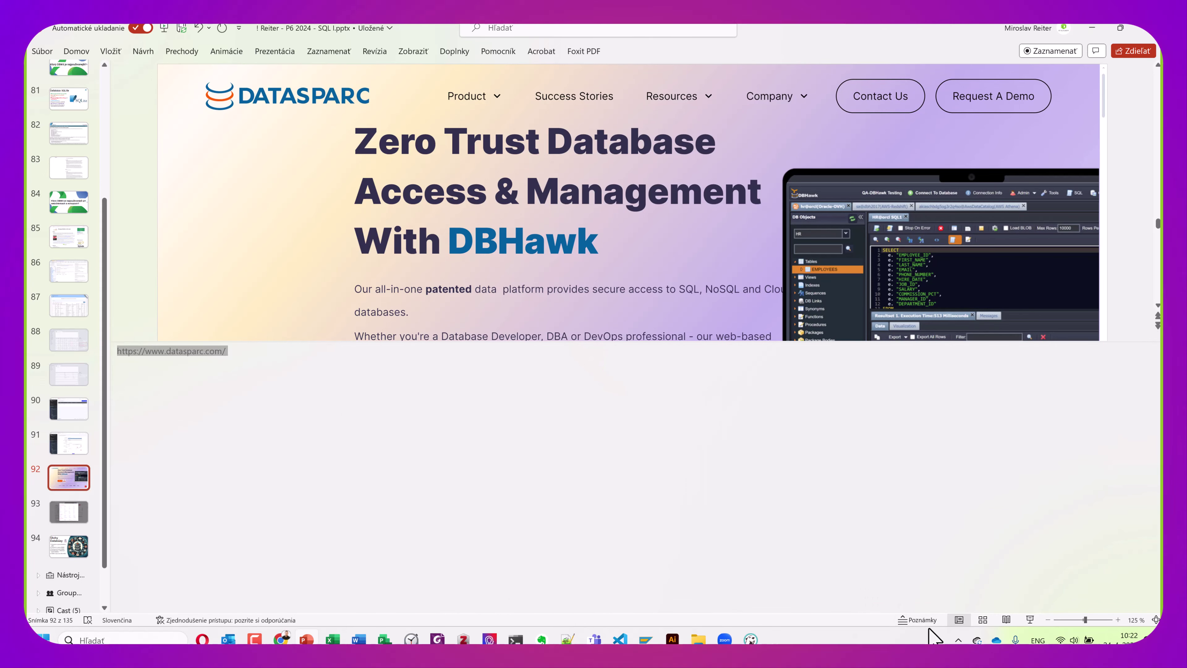
left_click(914, 619)
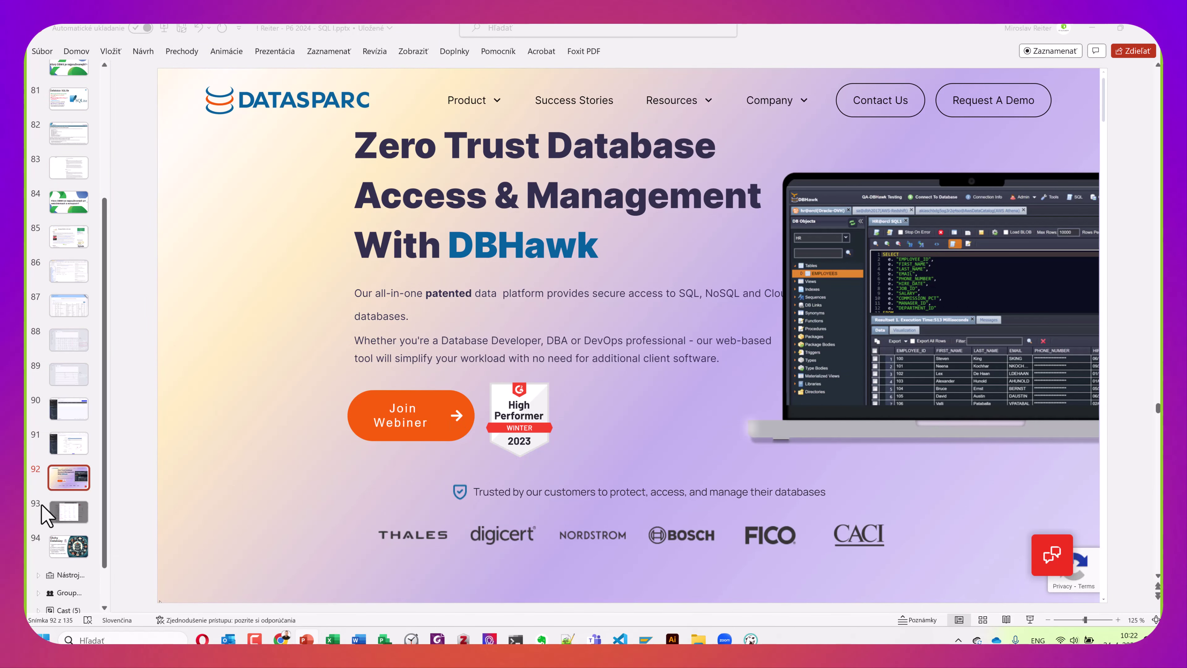
Display slide 93 with the OneCompiler language list, check its speaker notes and hide them again.
left_click(58, 512)
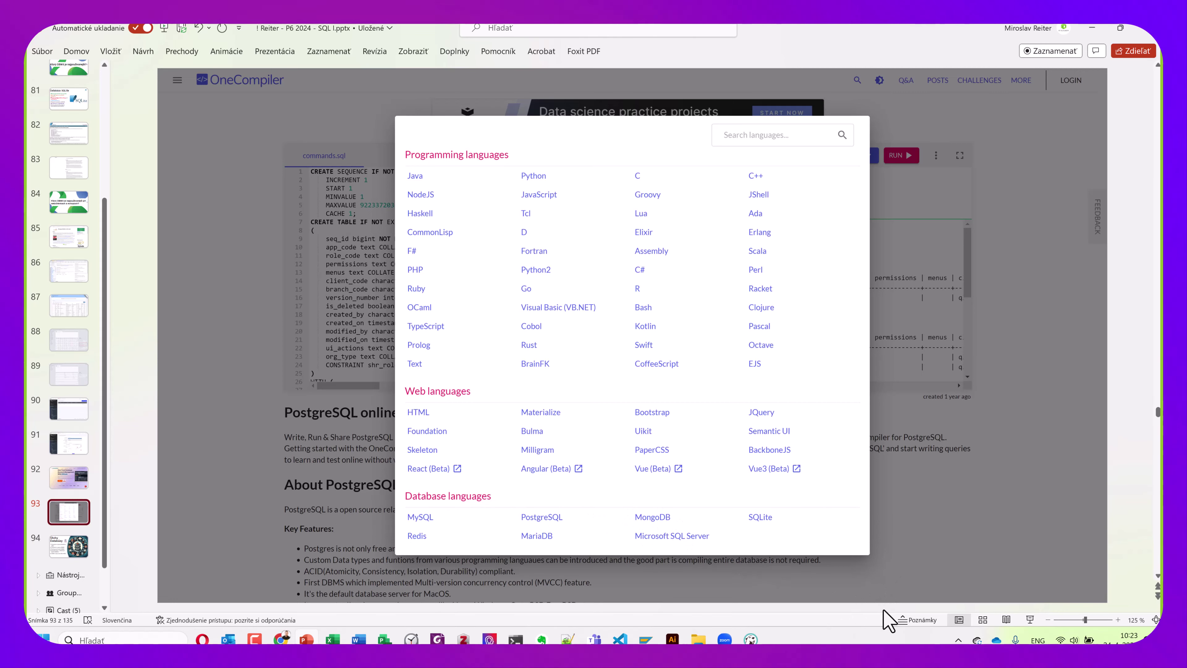
left_click(903, 621)
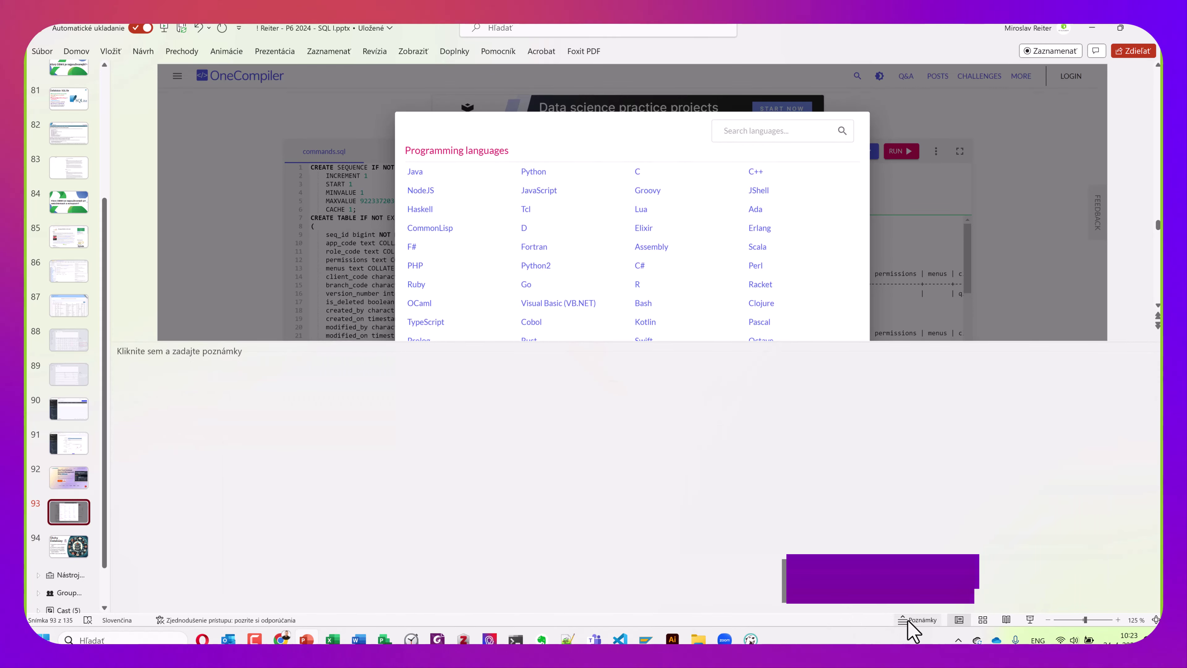
left_click(944, 618)
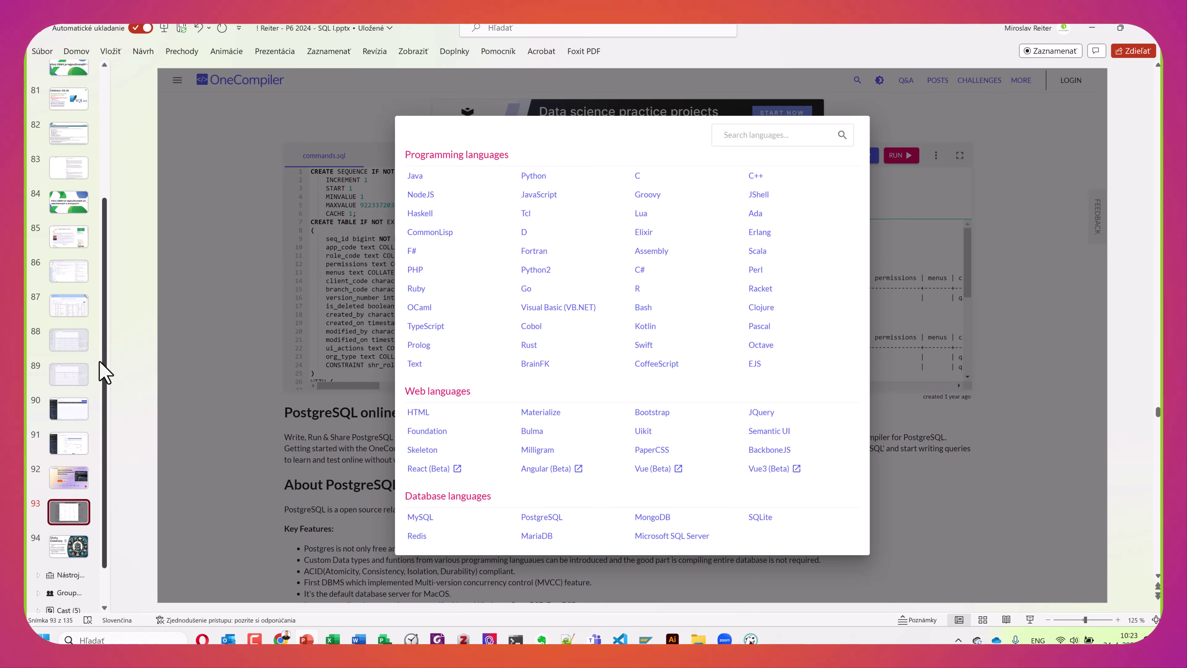
Review the phpMyAdmin slide 85, the database tasks slide 94 and the Websupport database list on slide 90.
left_click(67, 237)
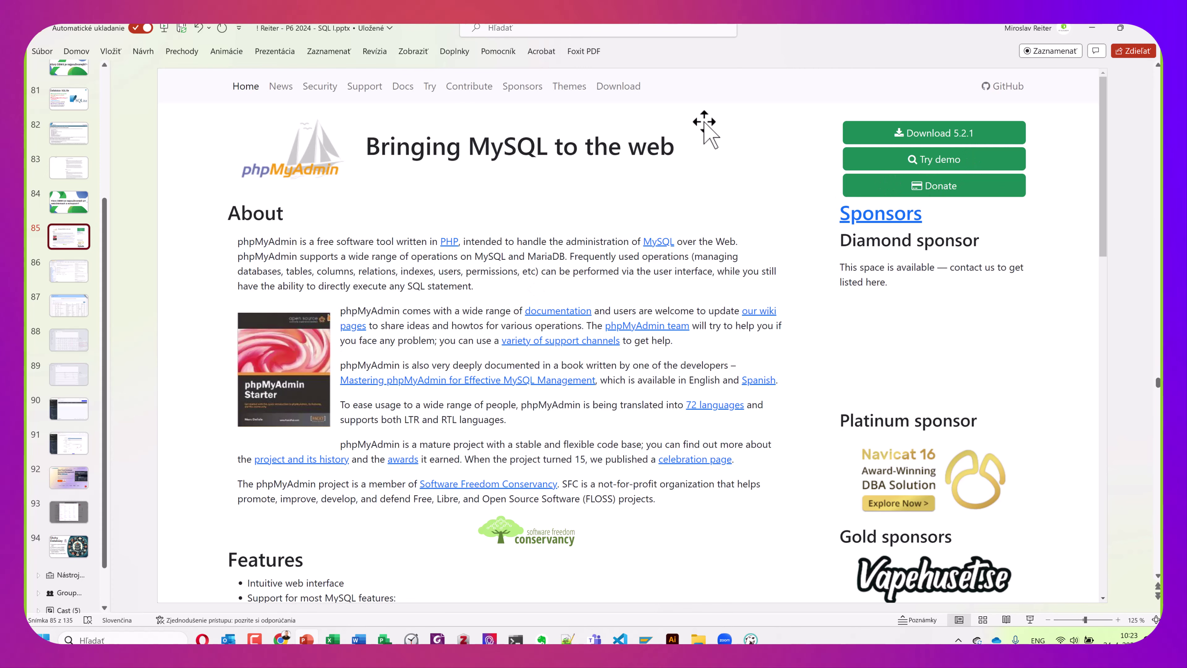
left_click(61, 550)
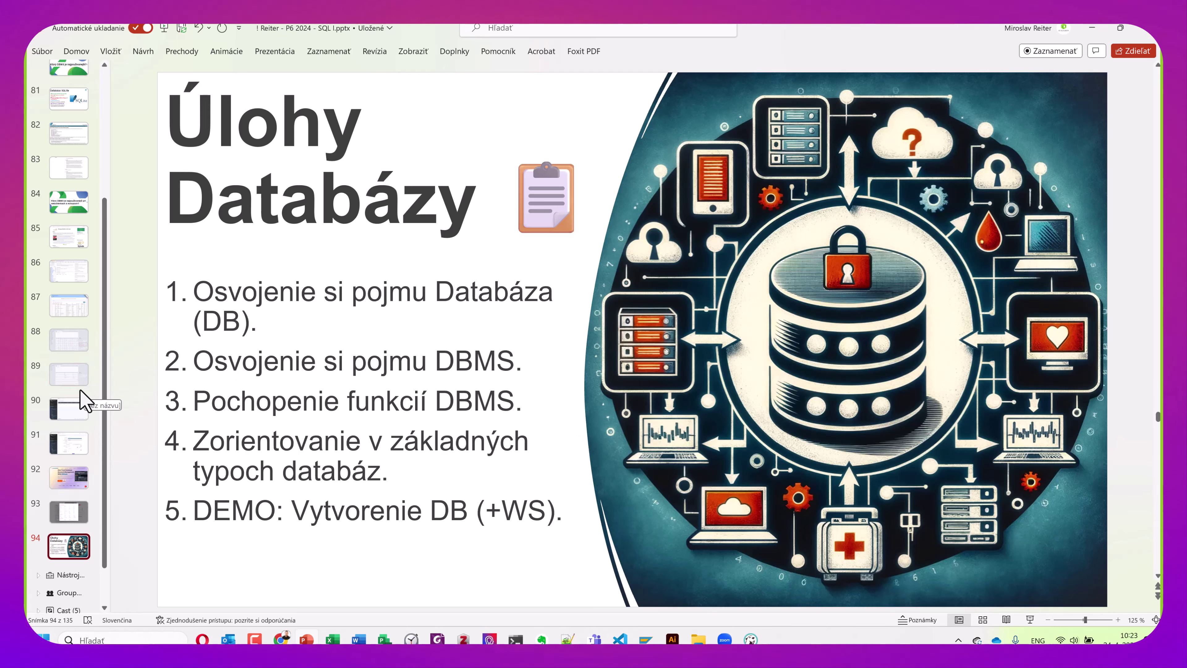
left_click(83, 417)
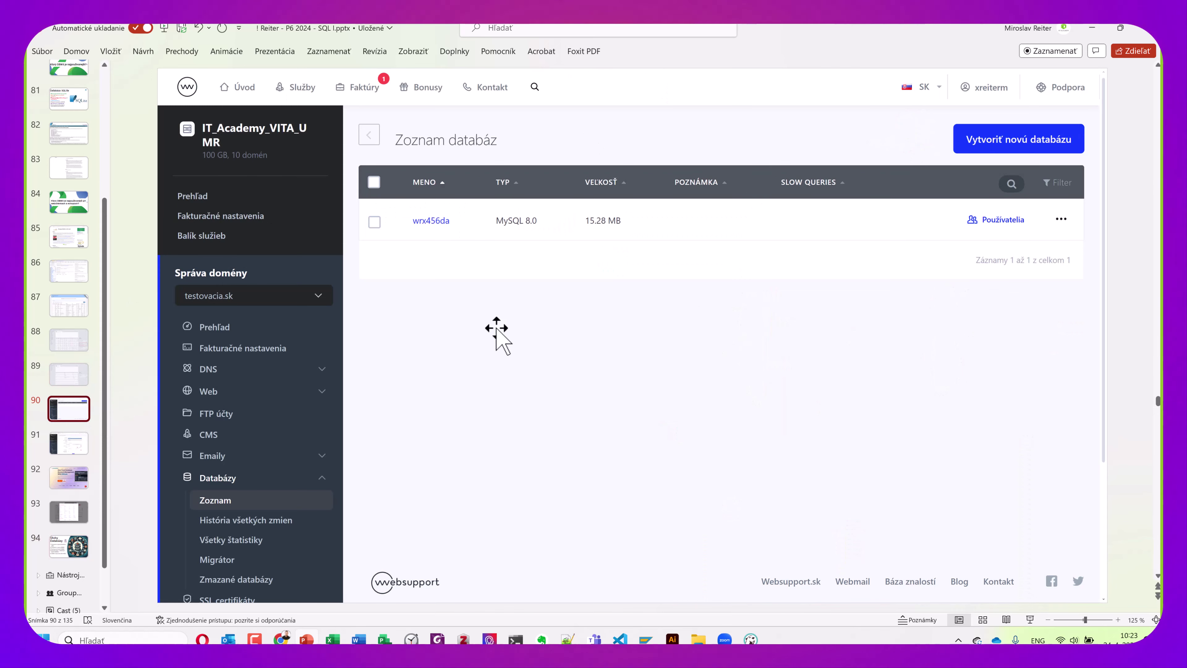